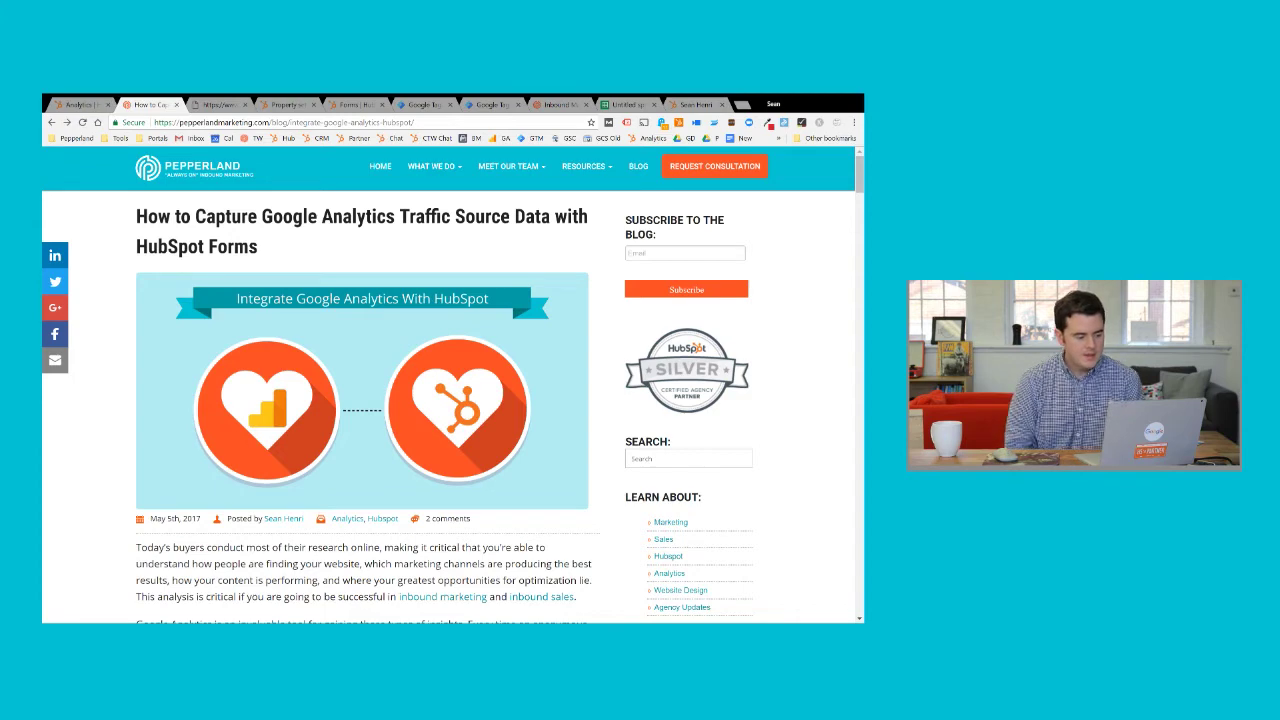
Step: Find the article's section on creating custom CRM fields, and open the form for a new contact property in HubSpot
drag(858, 166, 858, 297)
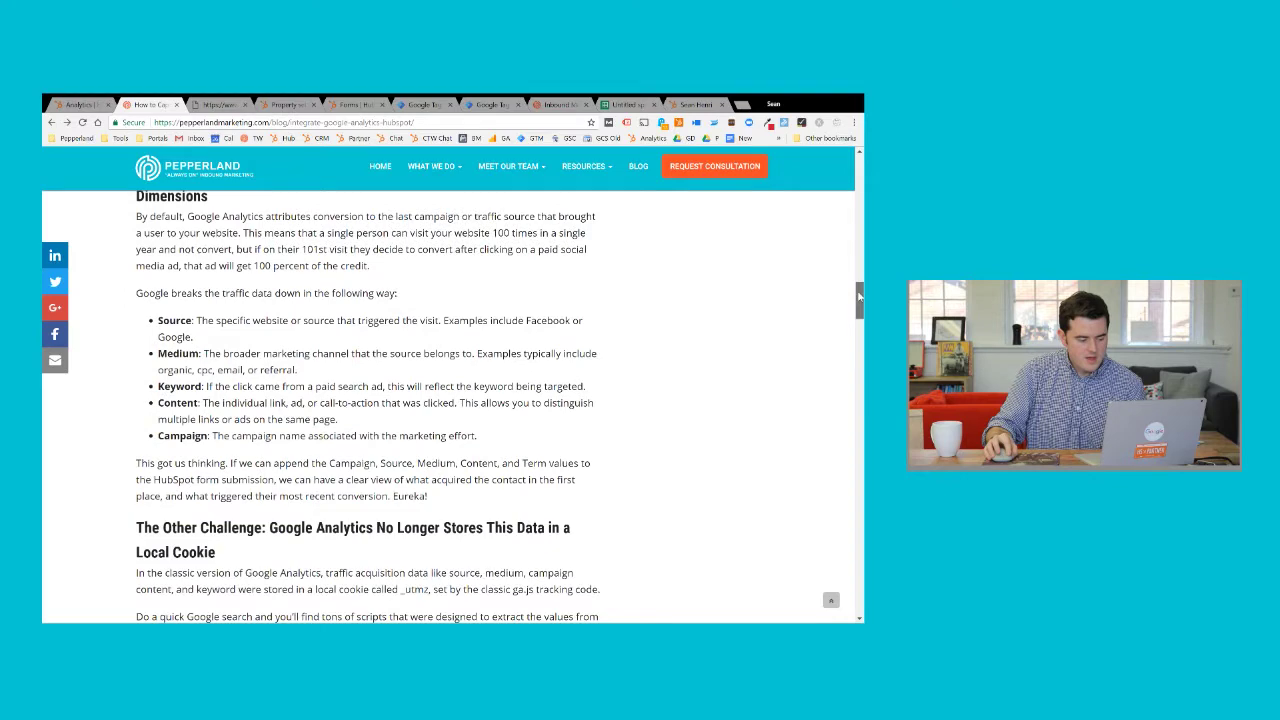
drag(858, 297, 858, 352)
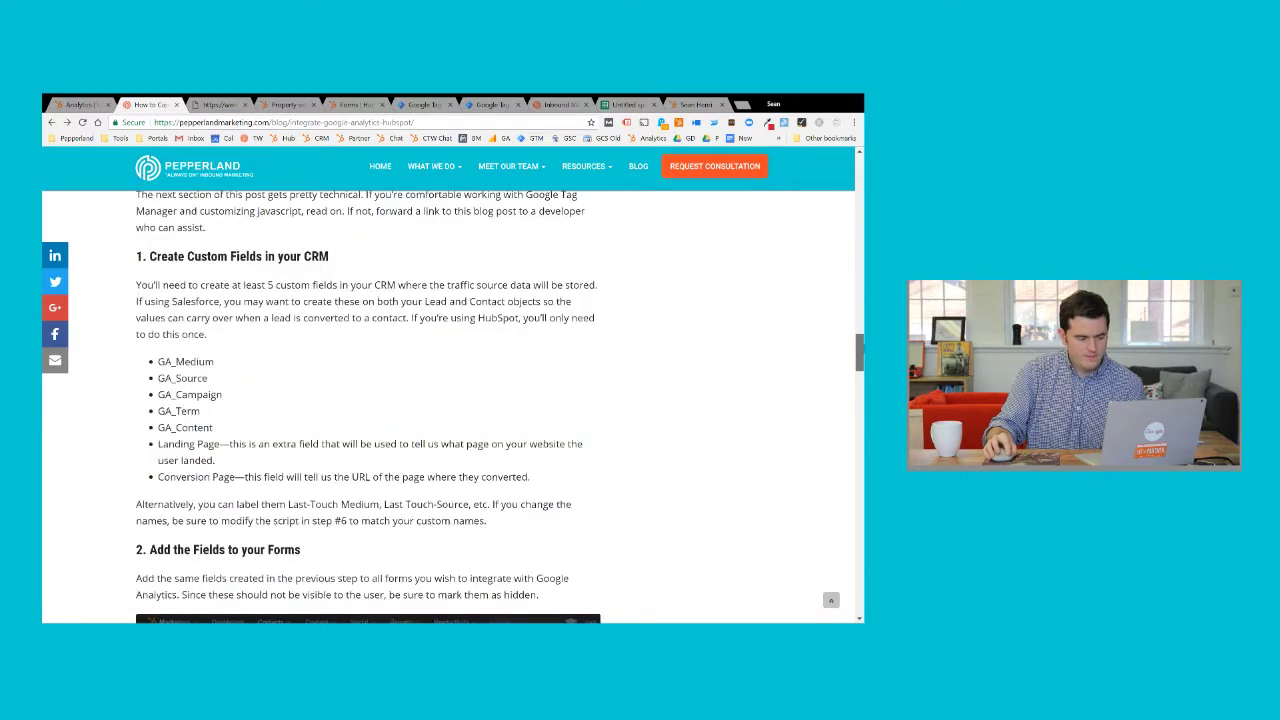
click(287, 105)
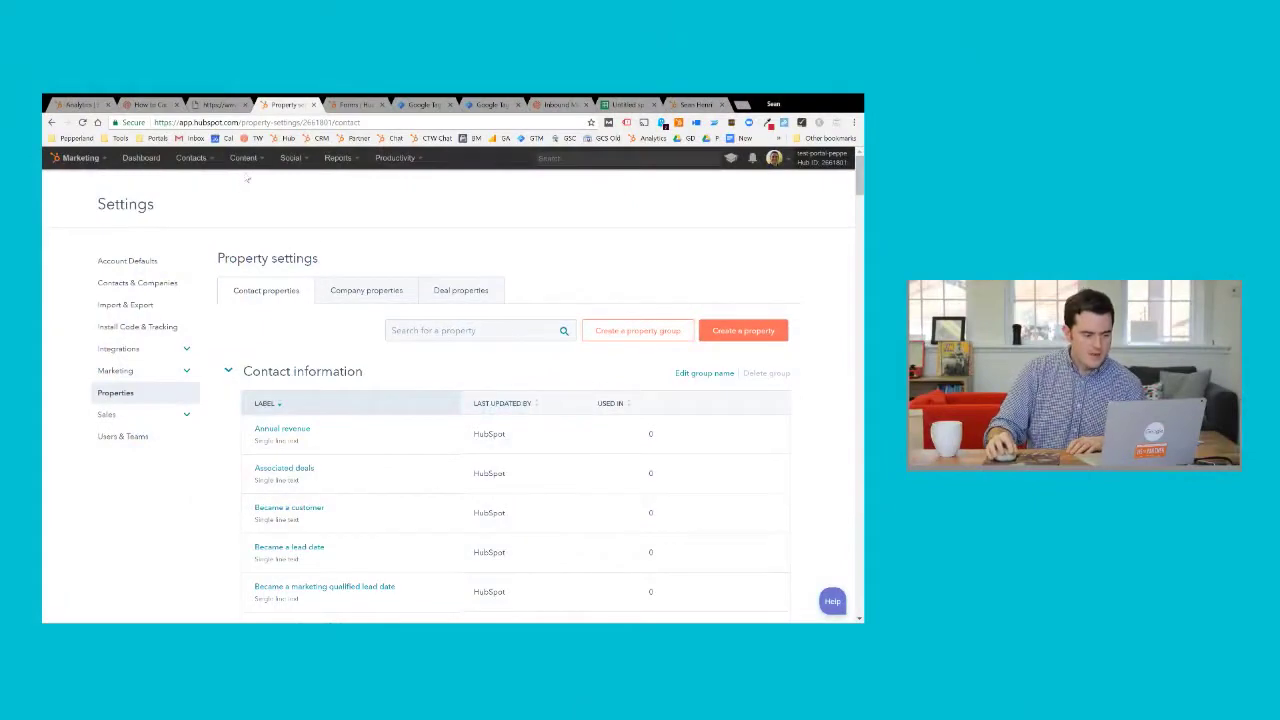
mouse_move(191, 158)
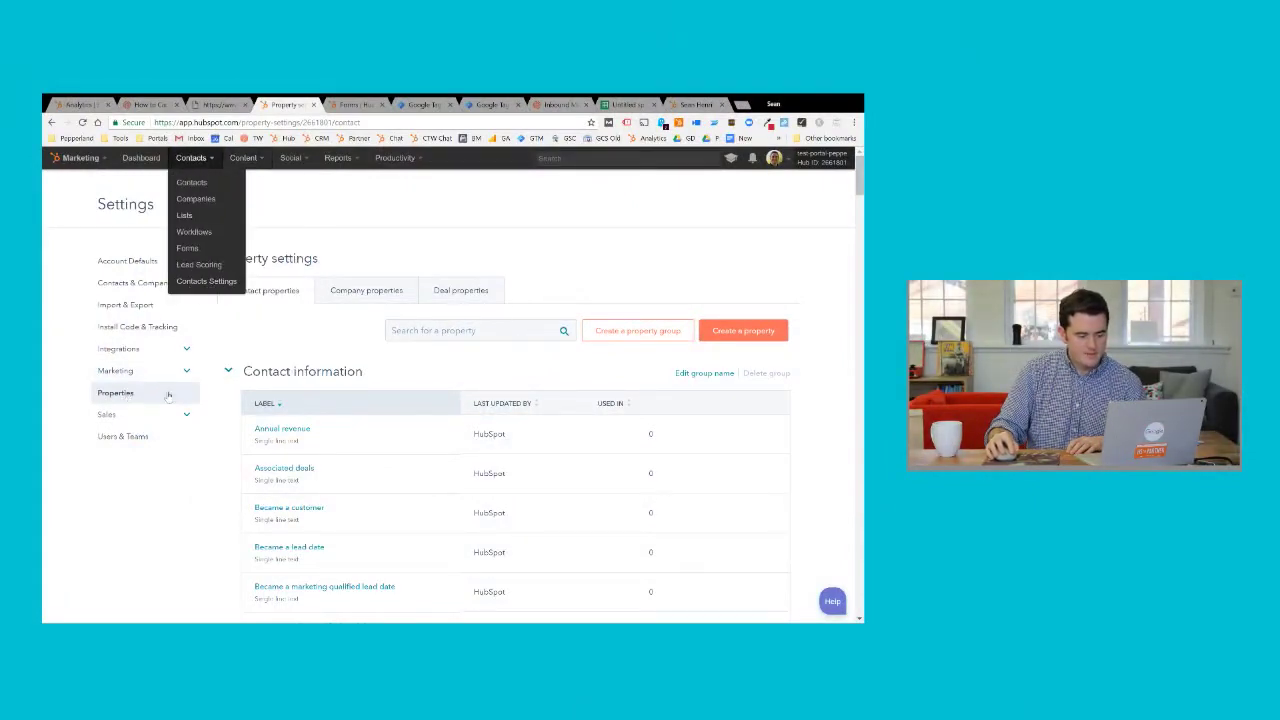
click(745, 329)
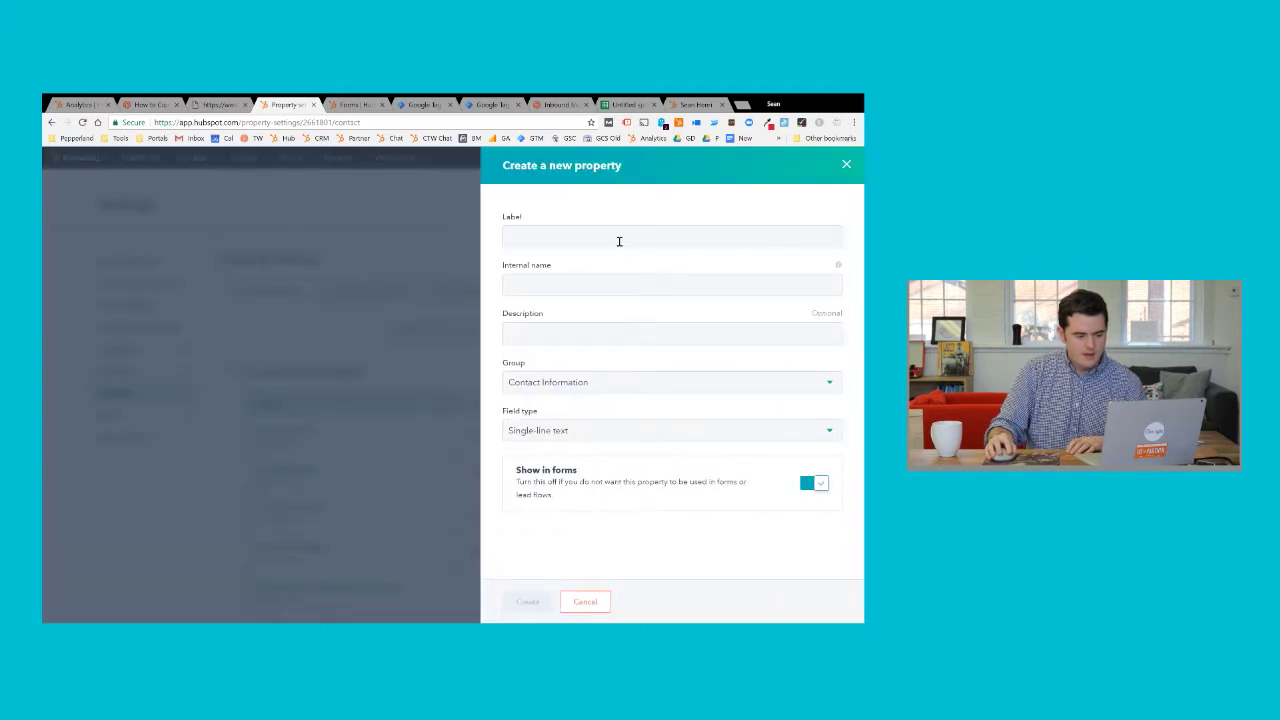
Step: Review the article's list of custom GA, Landing Page and Conversion Page fields and its section on adding them to forms
click(152, 105)
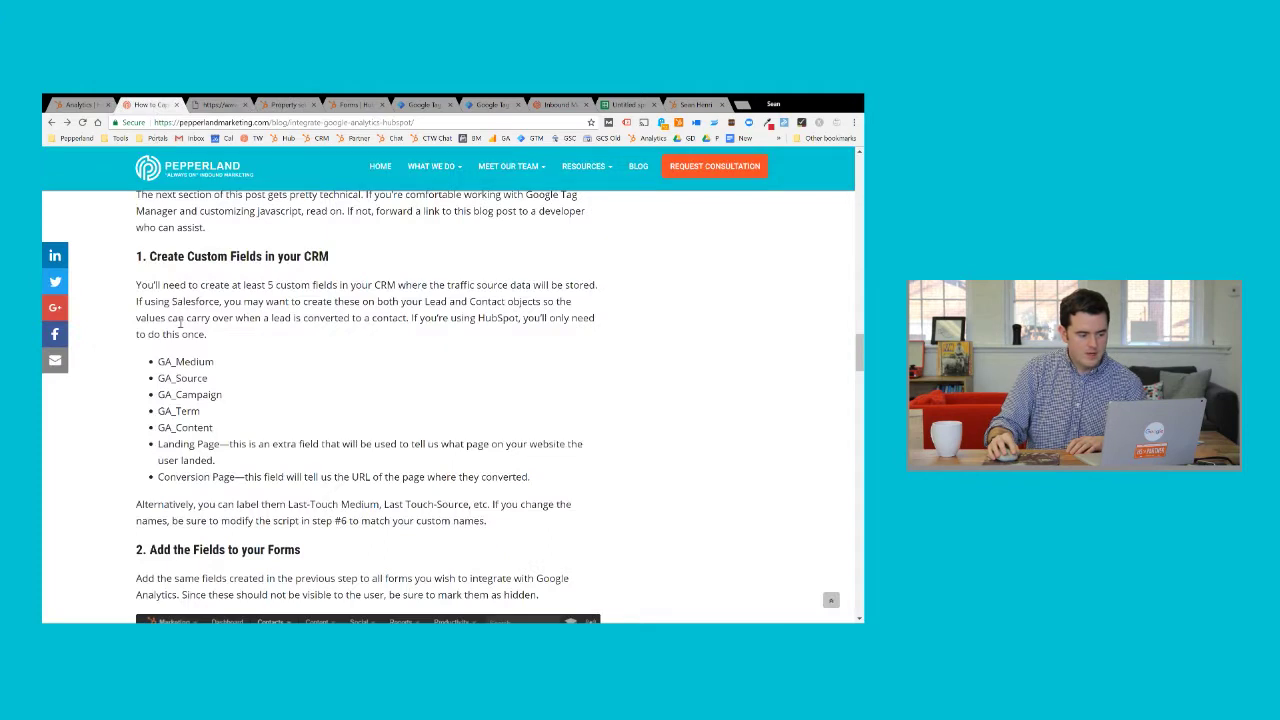
drag(158, 363, 223, 399)
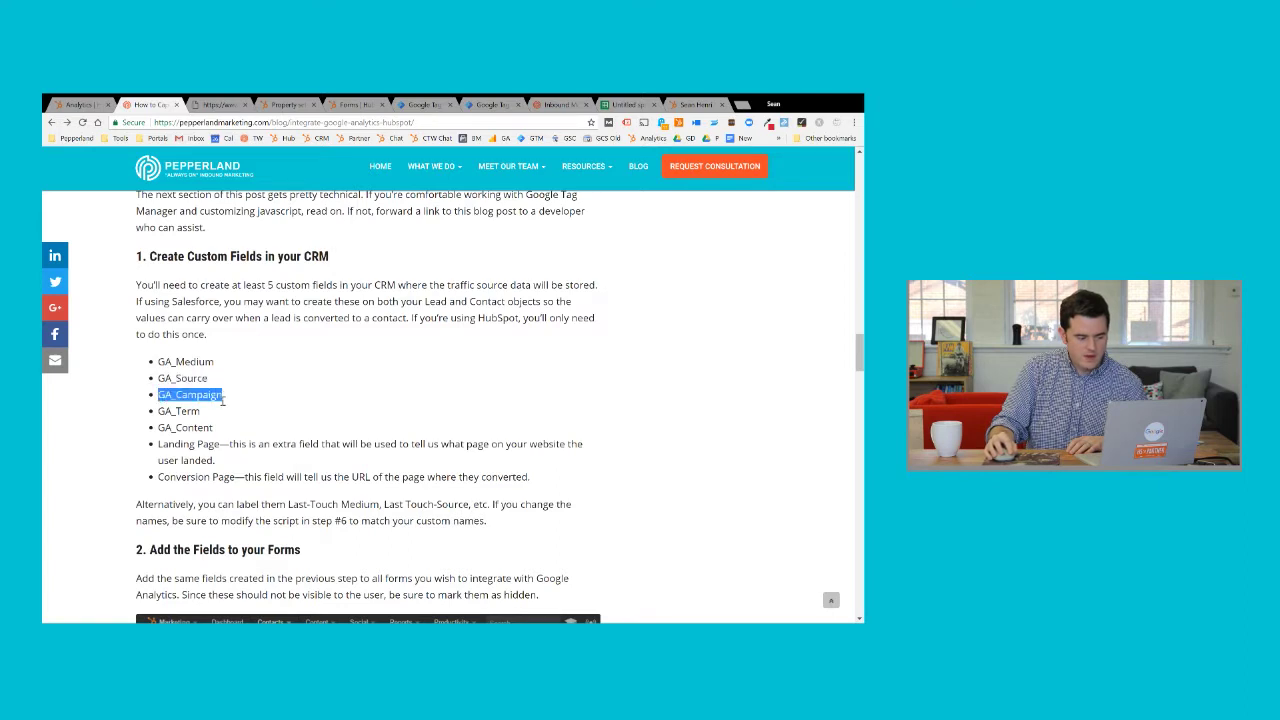
click(188, 441)
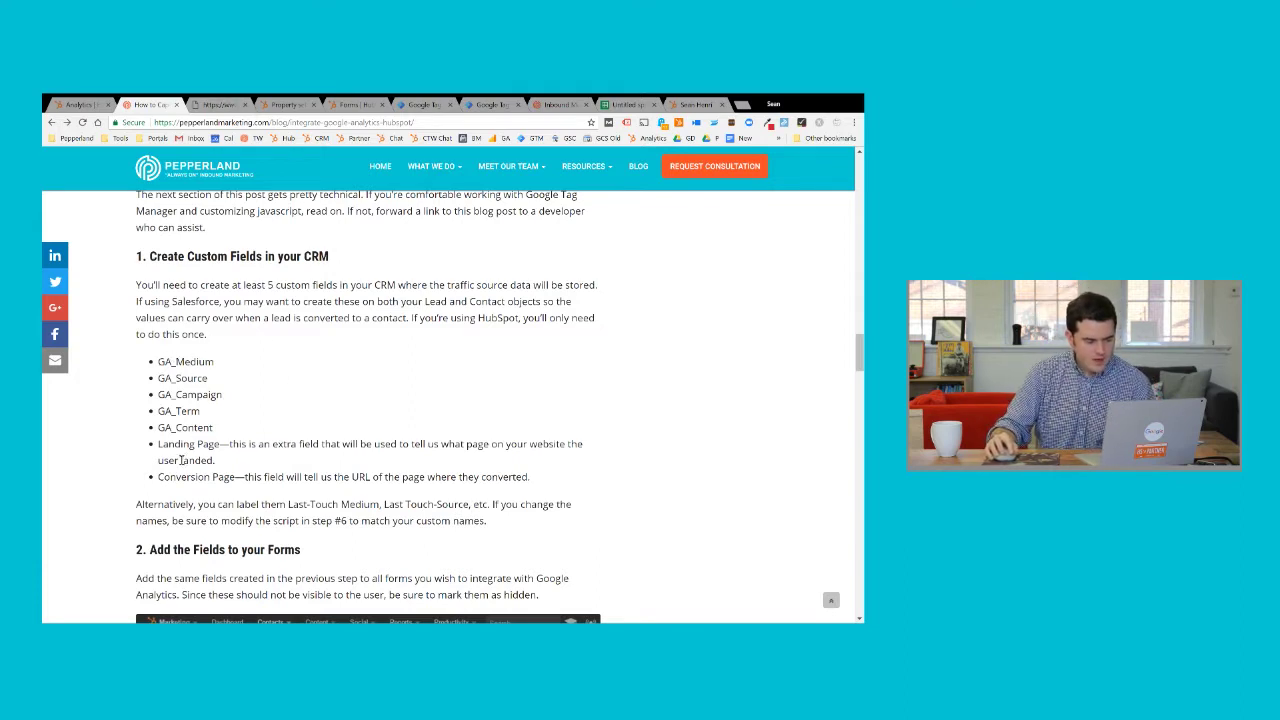
scroll(841, 387, down, 3)
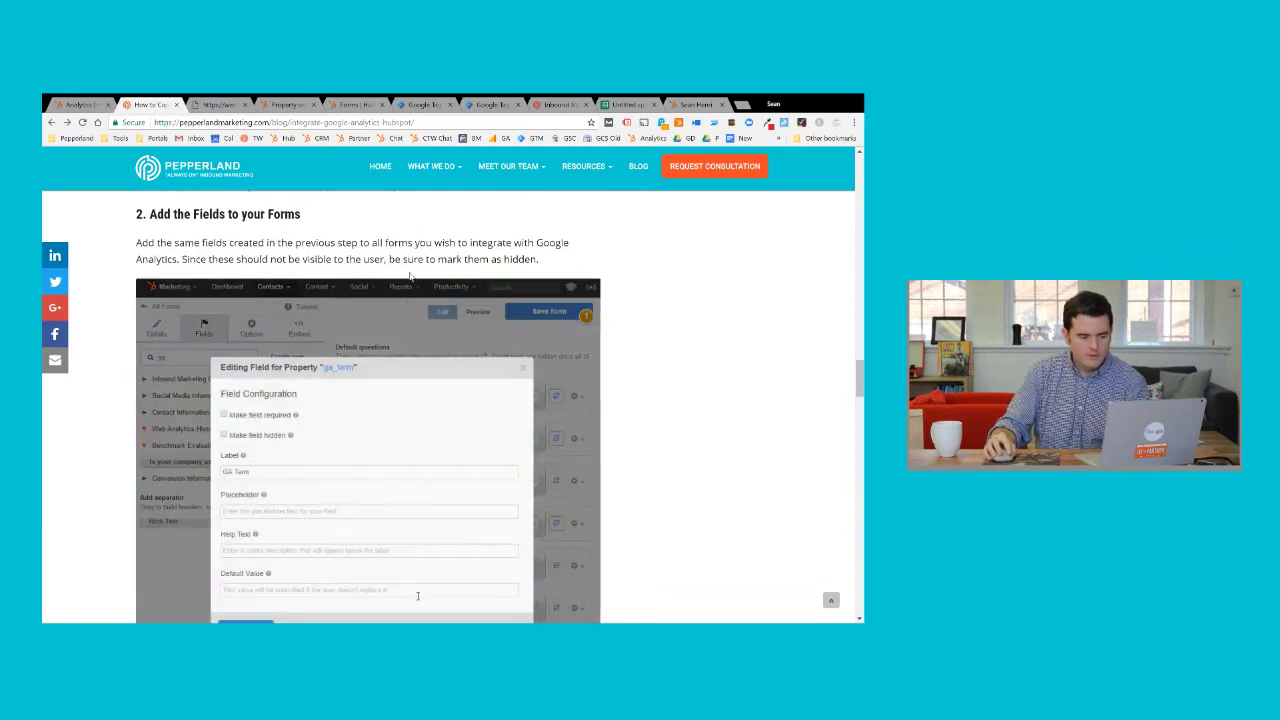
Step: In the HubSpot form, delete the hidden GA Content field, search the fields for "ga" and add GA Content back above GA Source
click(360, 105)
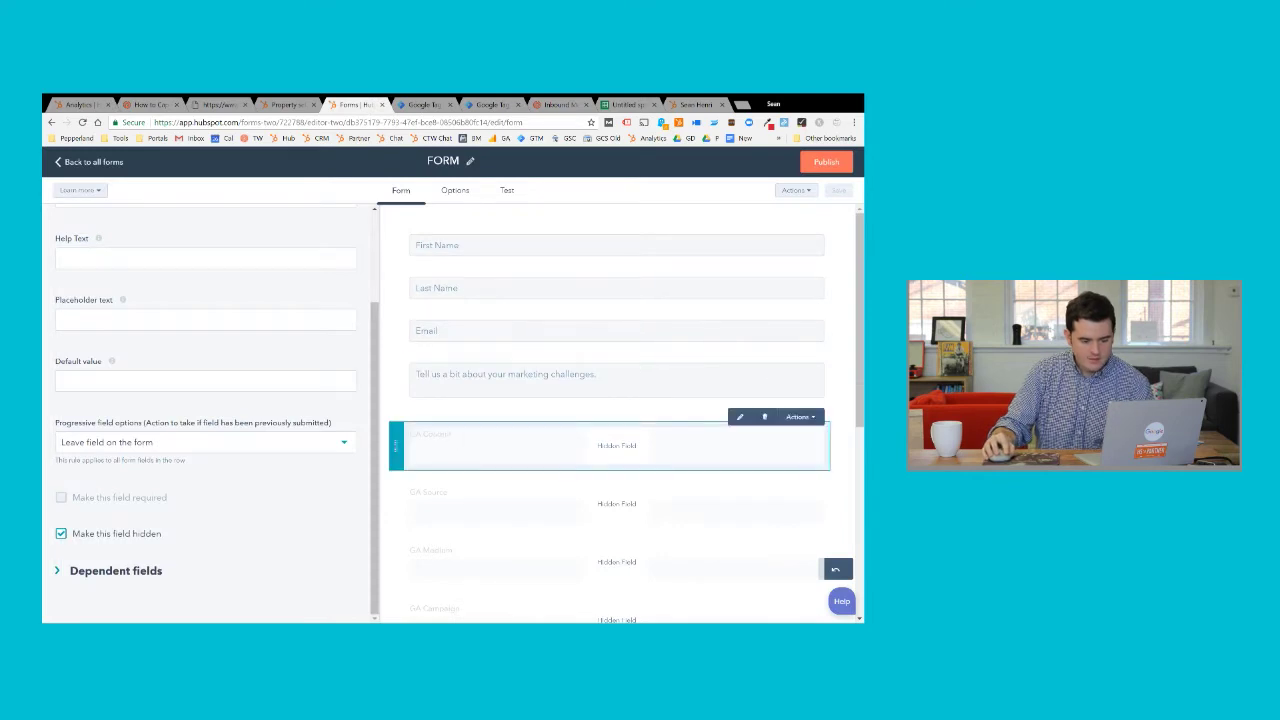
click(765, 417)
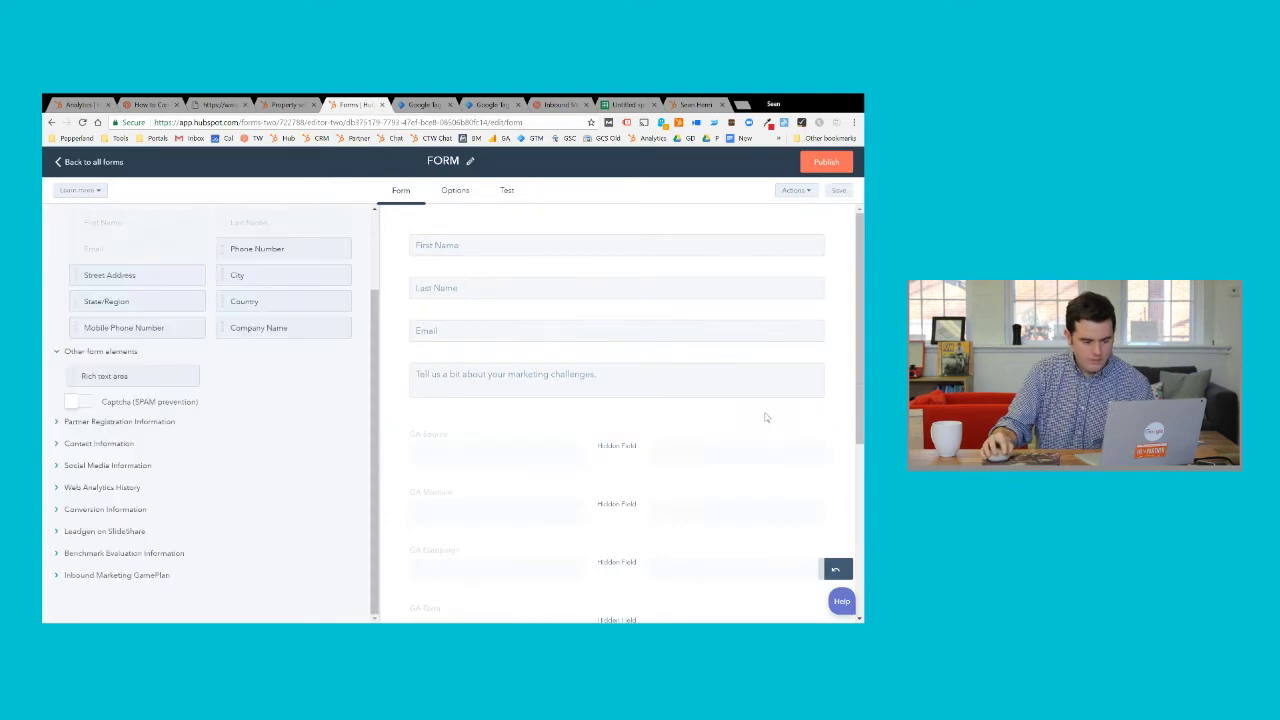
click(137, 267)
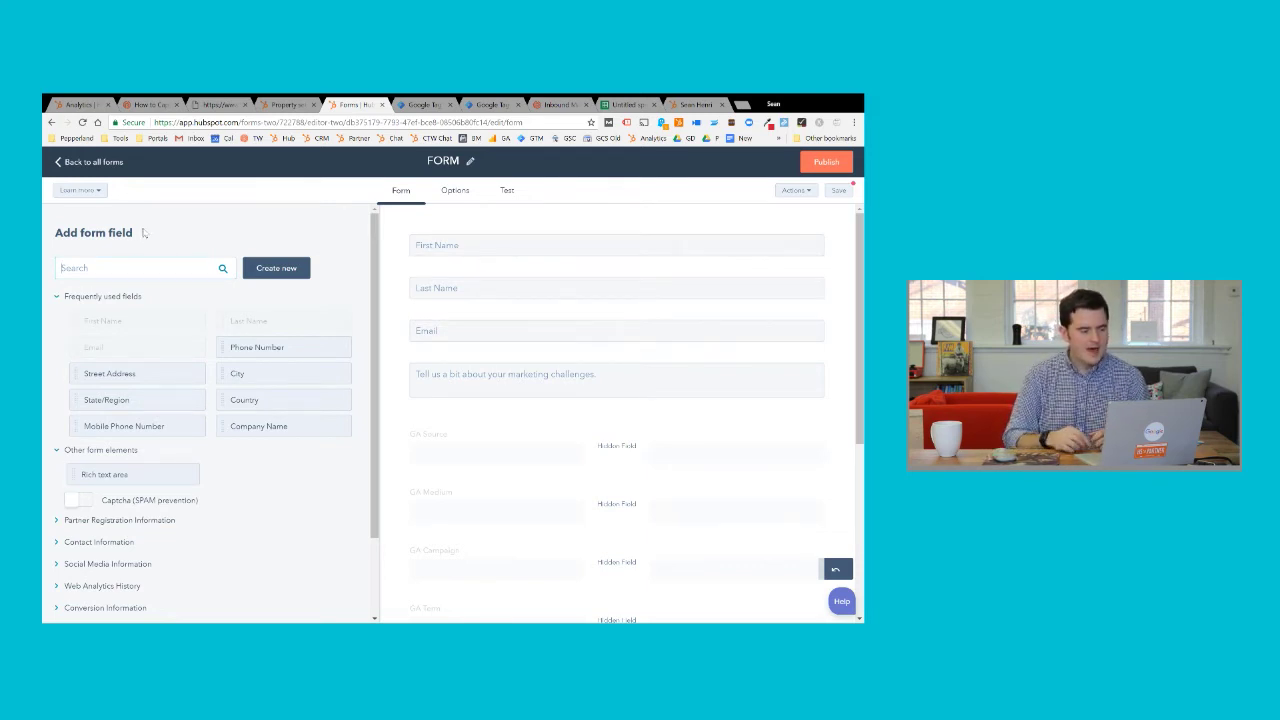
text(ga)
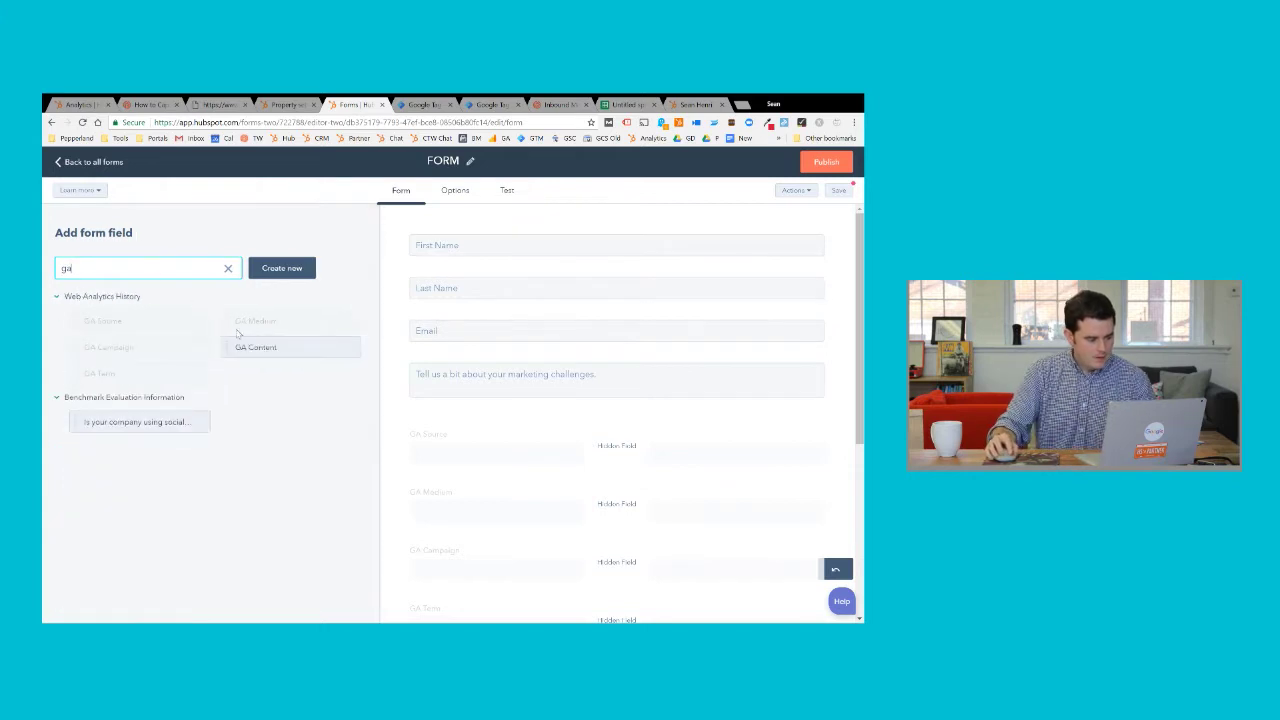
drag(241, 345, 424, 429)
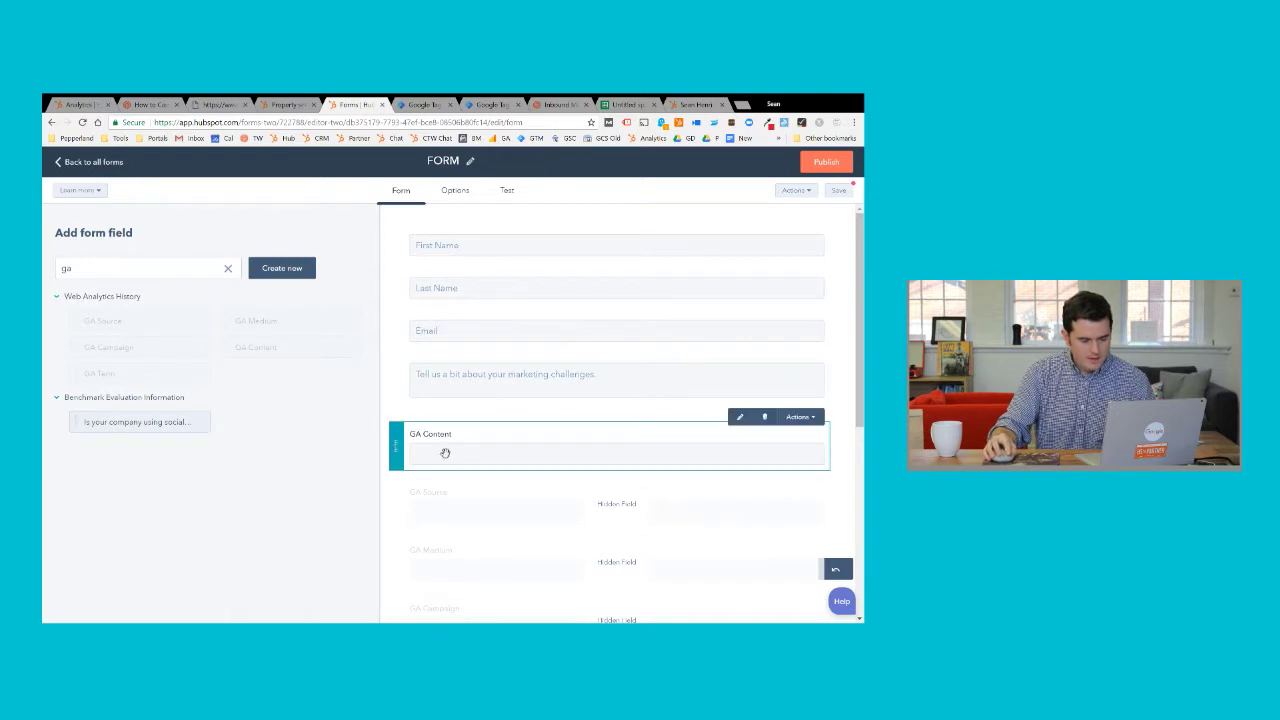
Step: Make the GA Content form field hidden
click(445, 453)
scroll(371, 467, down, 2)
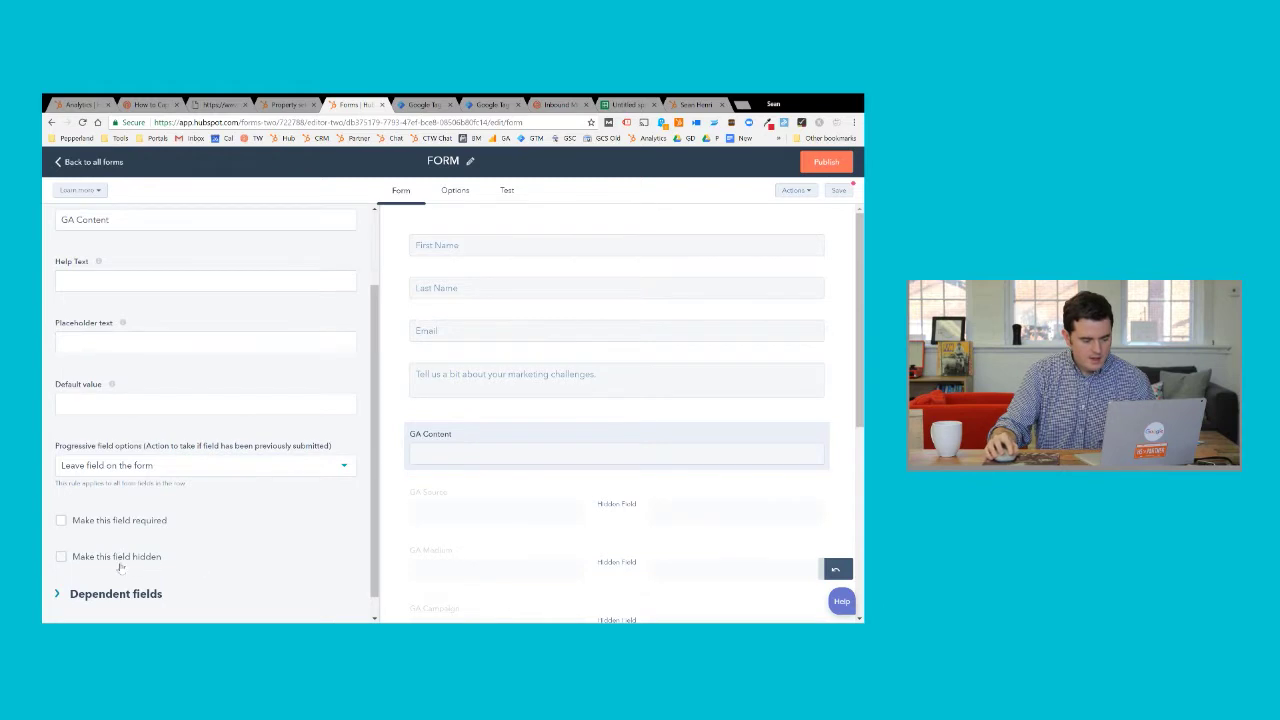
click(84, 560)
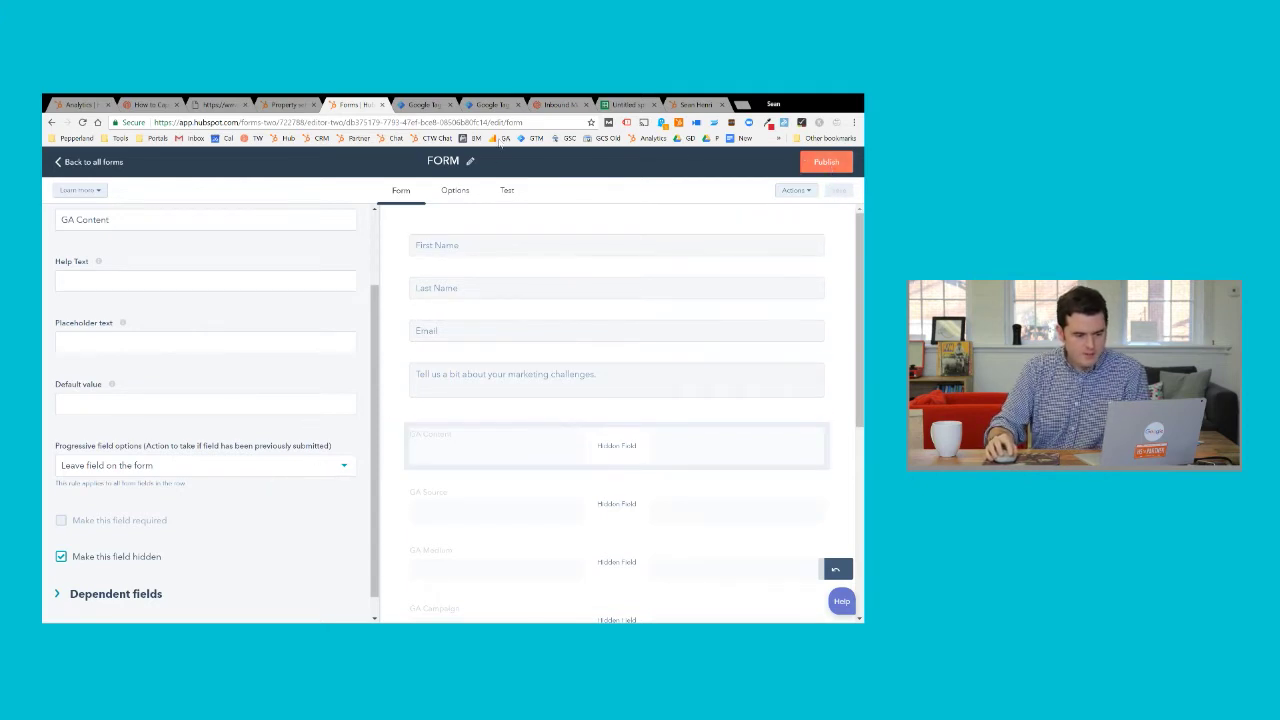
Step: Show and examine the hidden form fields on the inbound marketing gameplan landing page, including the ga_campaign value
click(553, 106)
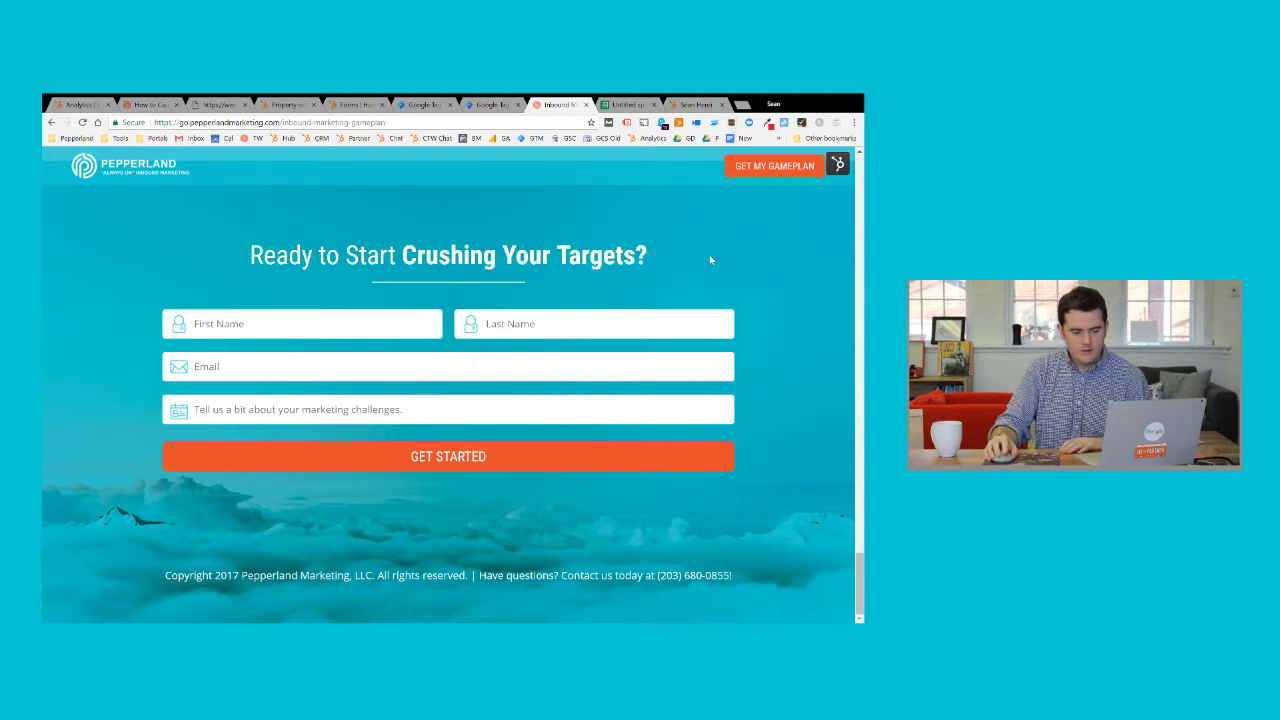
key(F5)
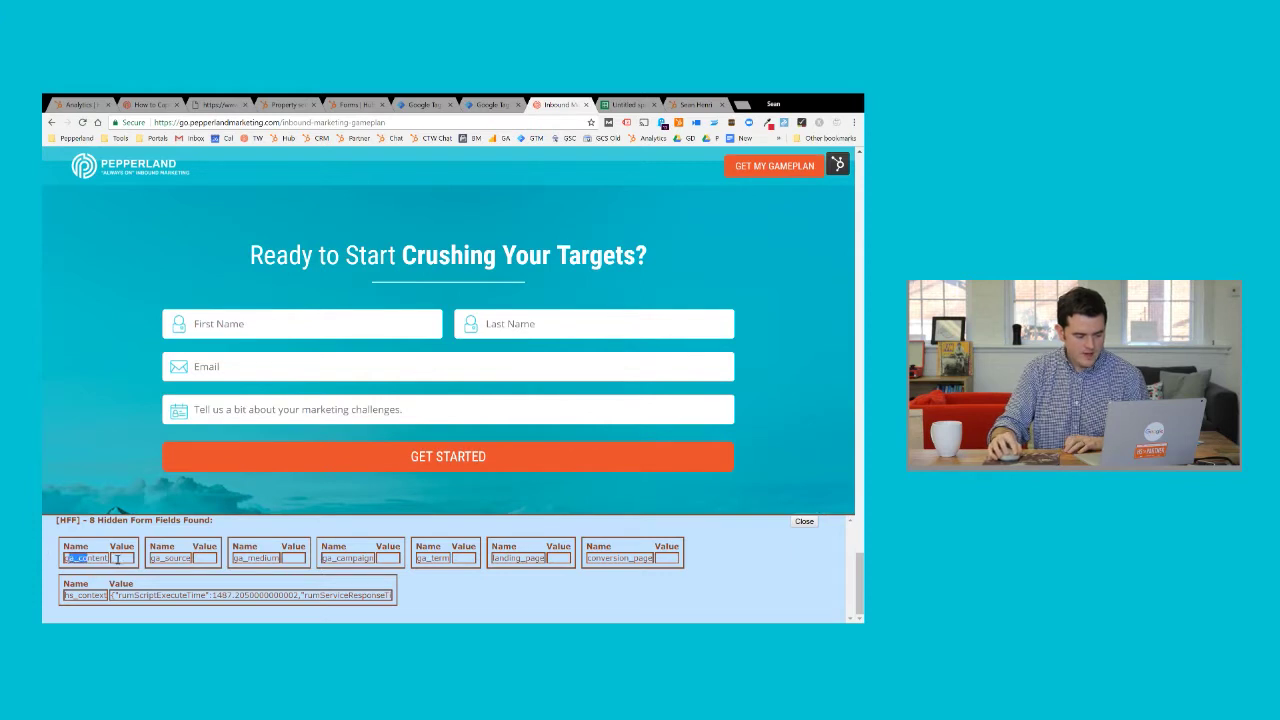
drag(344, 558, 373, 560)
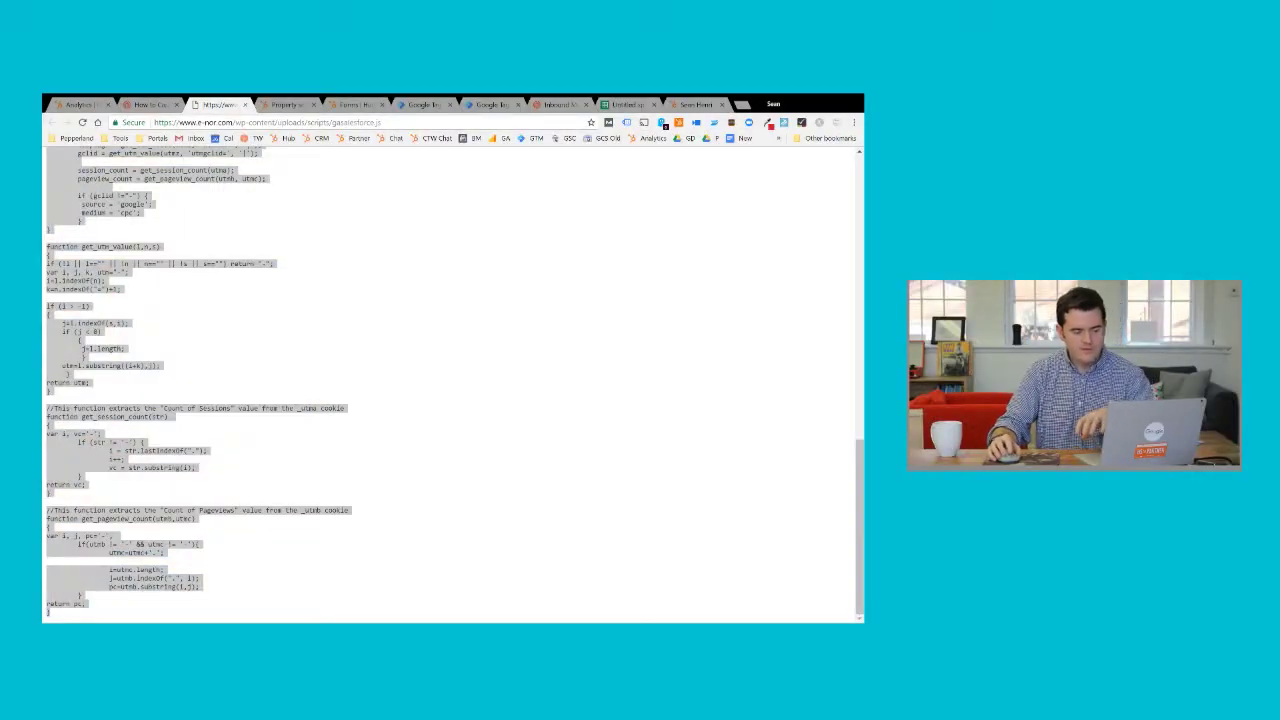
Step: Copy the entire E-Nor tracking script, and discard the unsaved changes to the Google Analytics Cookie tag in Google Tag Manager
right_click(103, 286)
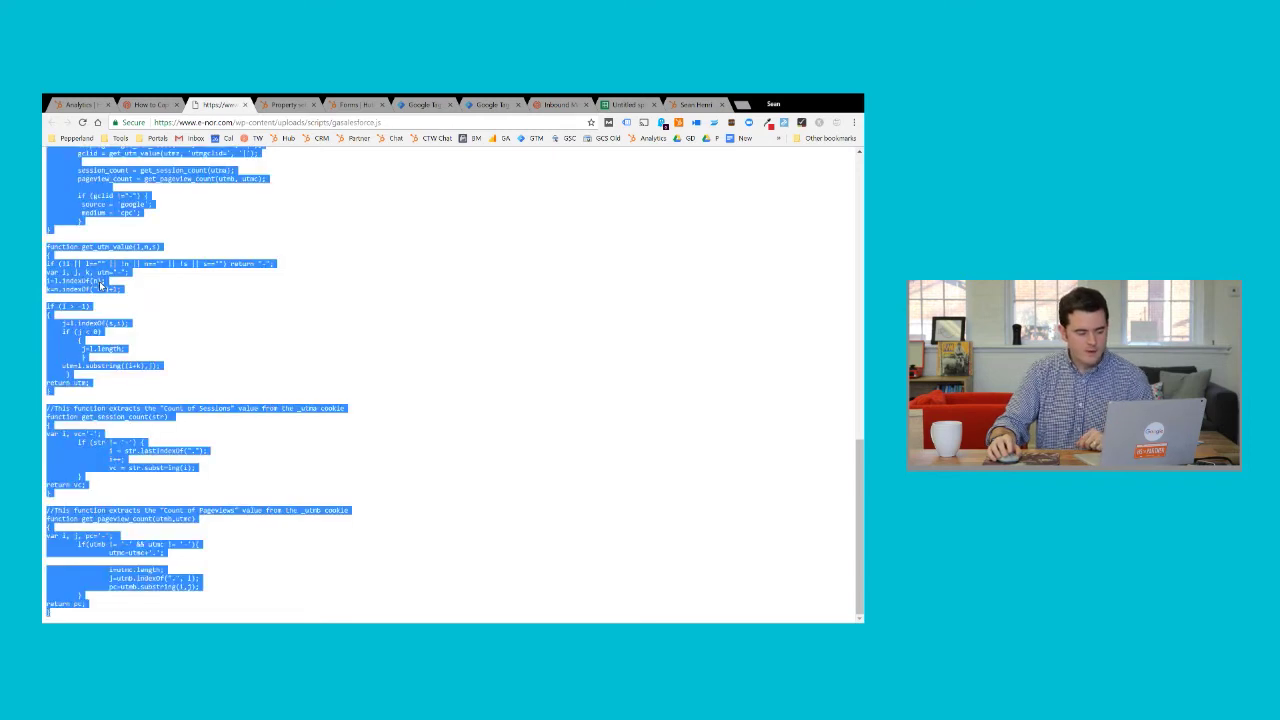
click(425, 105)
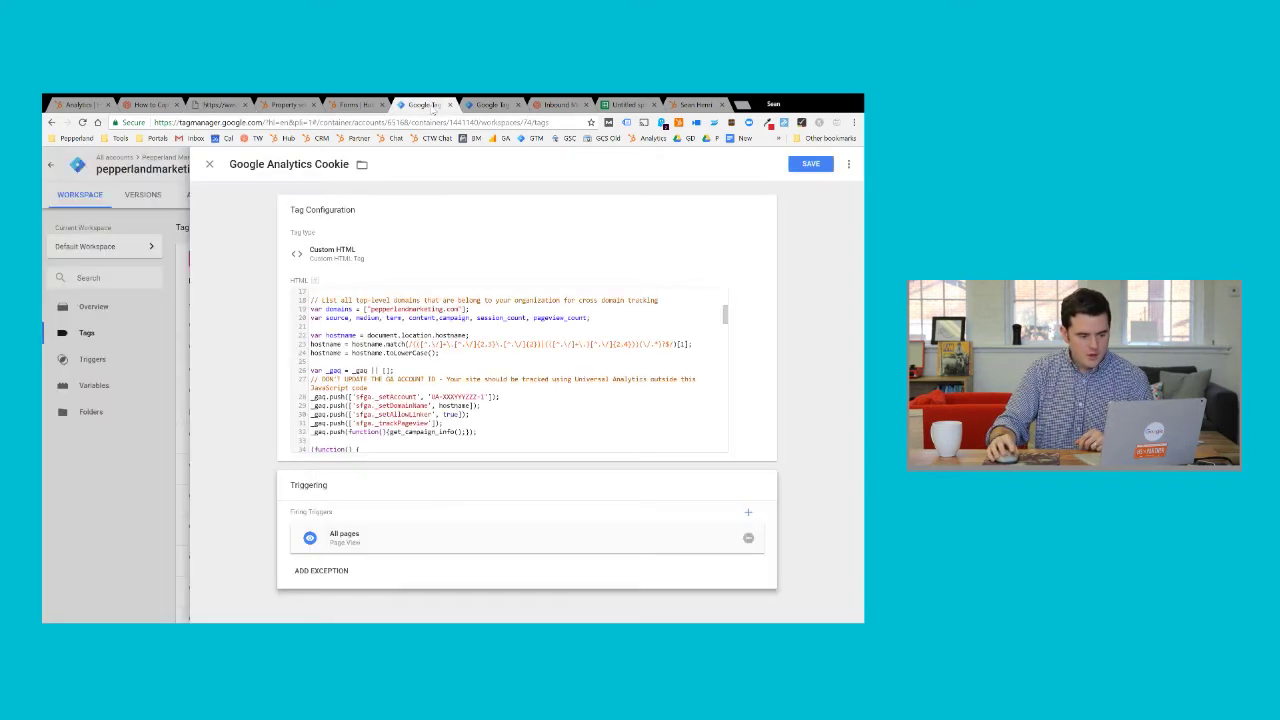
click(211, 165)
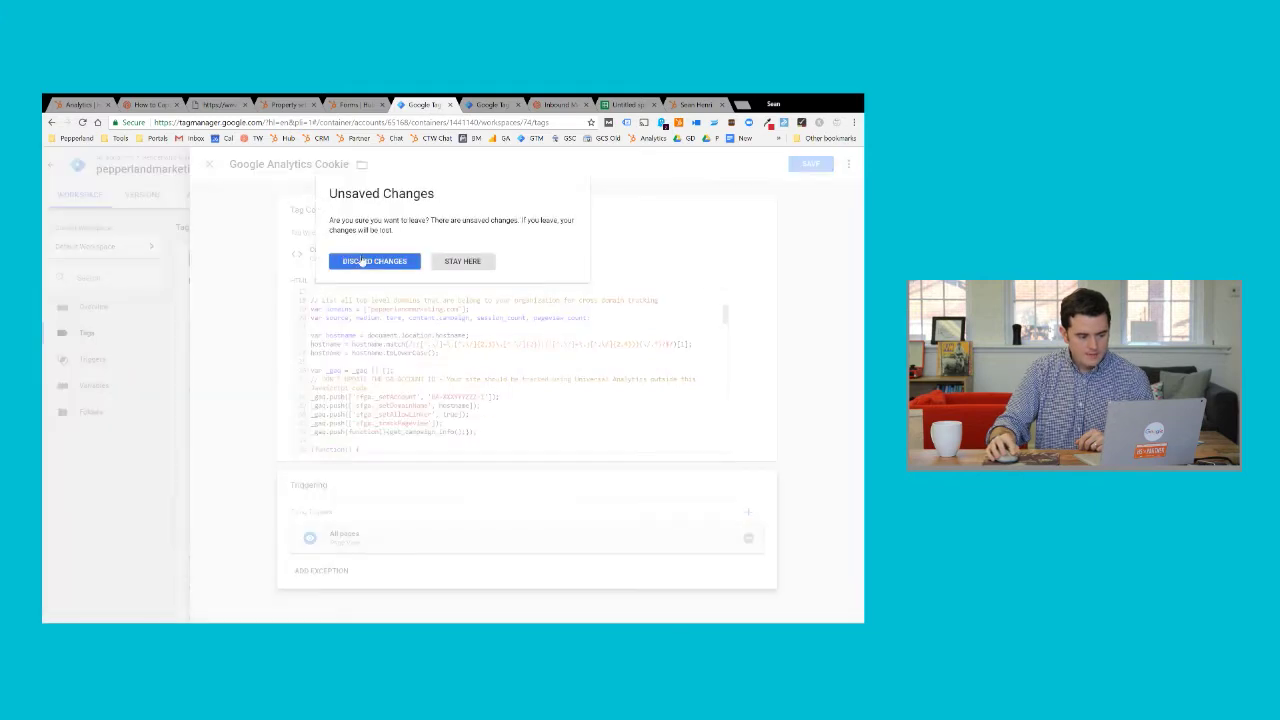
click(362, 261)
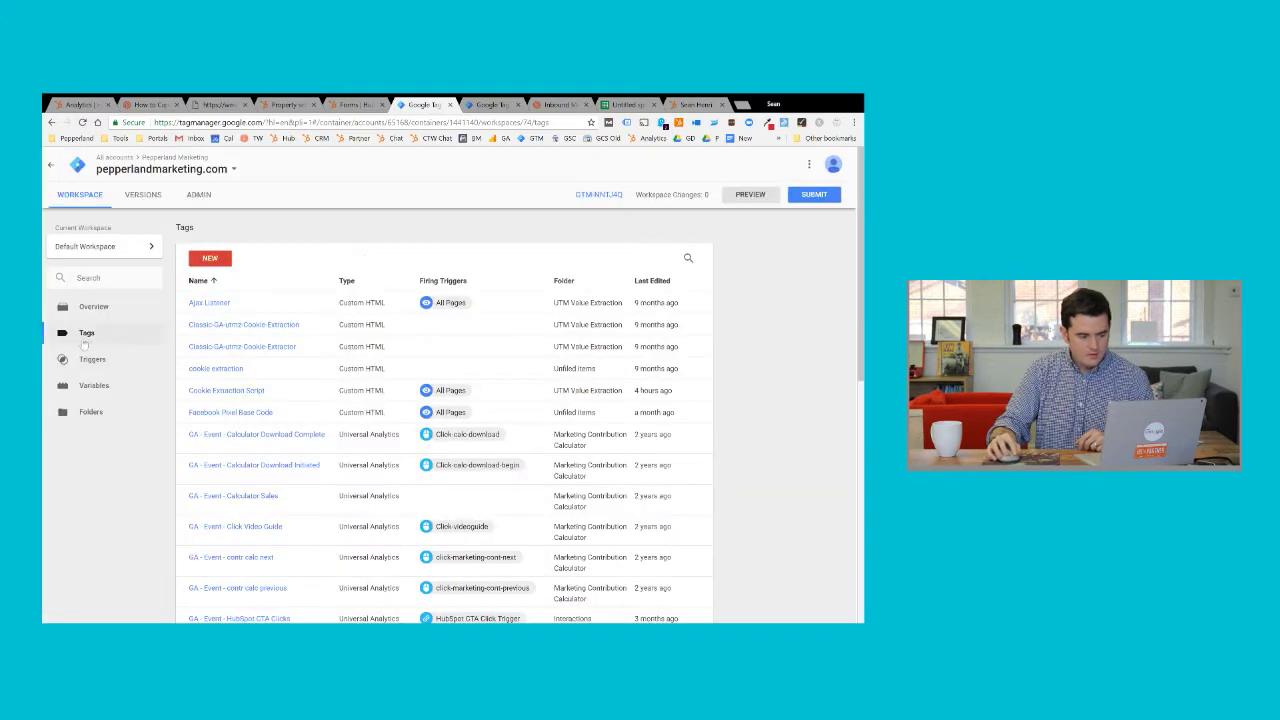
Step: Create a new Custom HTML tag and paste the copied script into its HTML
click(210, 259)
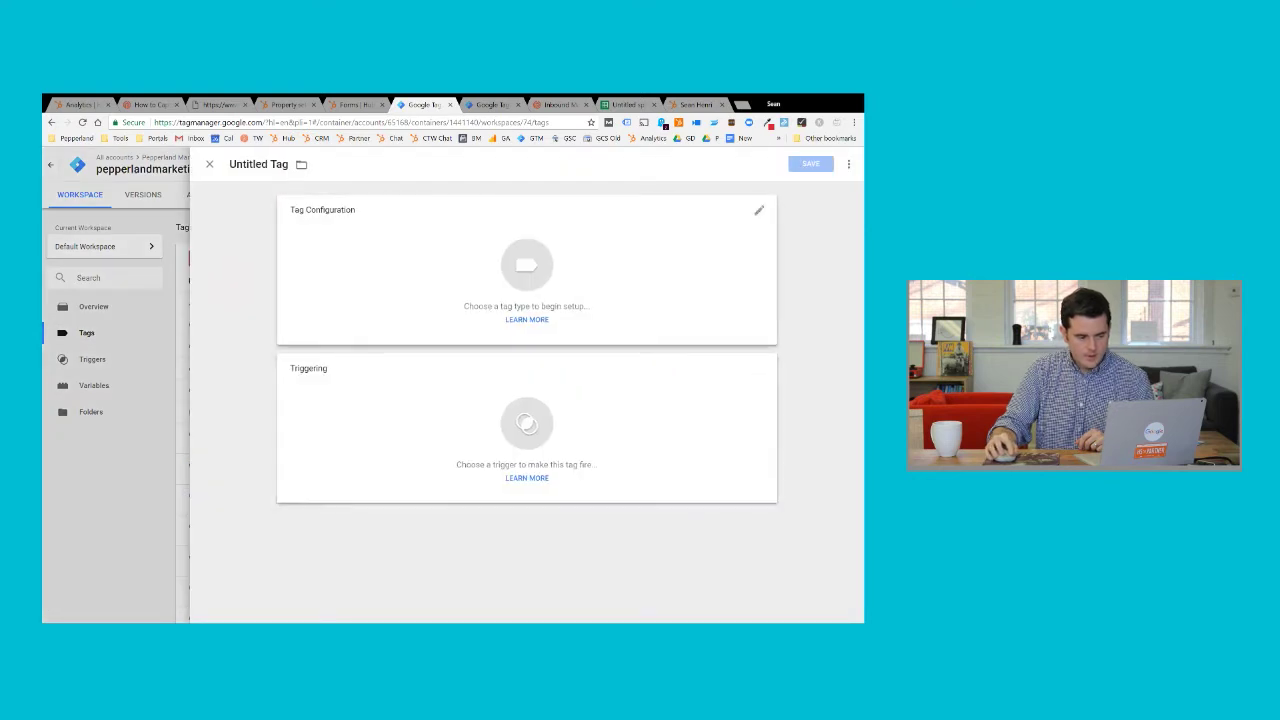
click(641, 319)
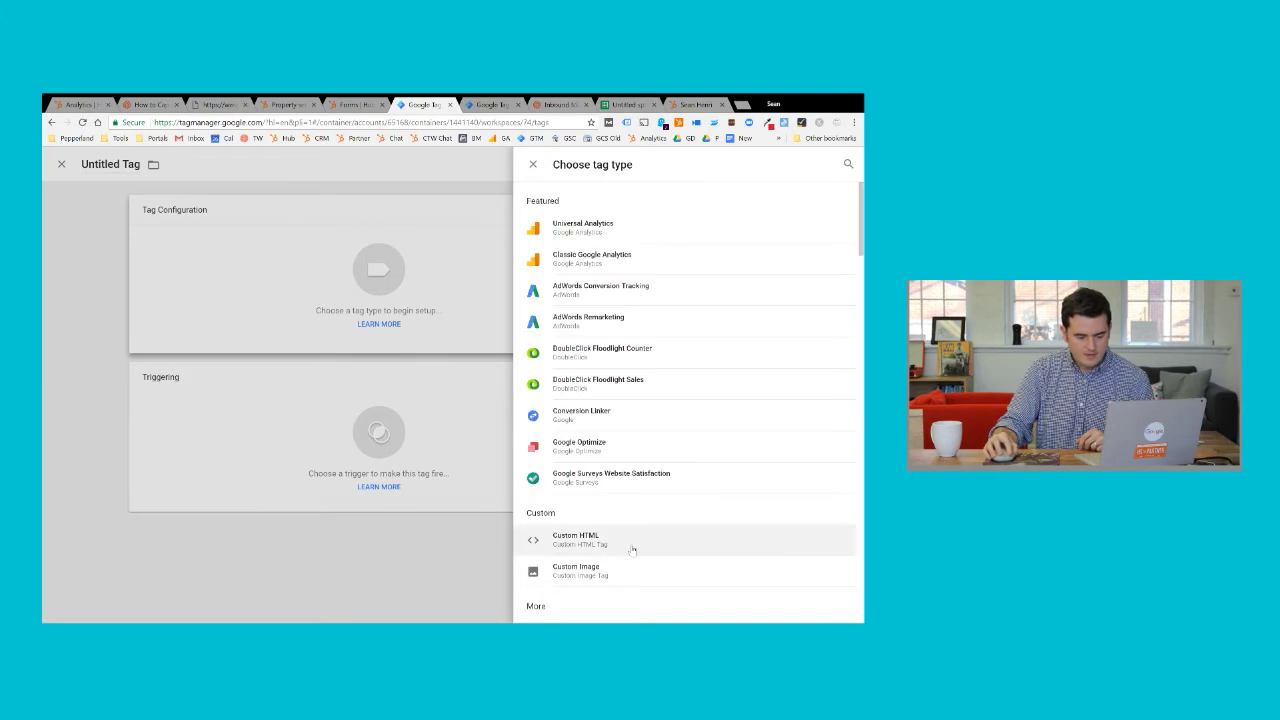
click(610, 540)
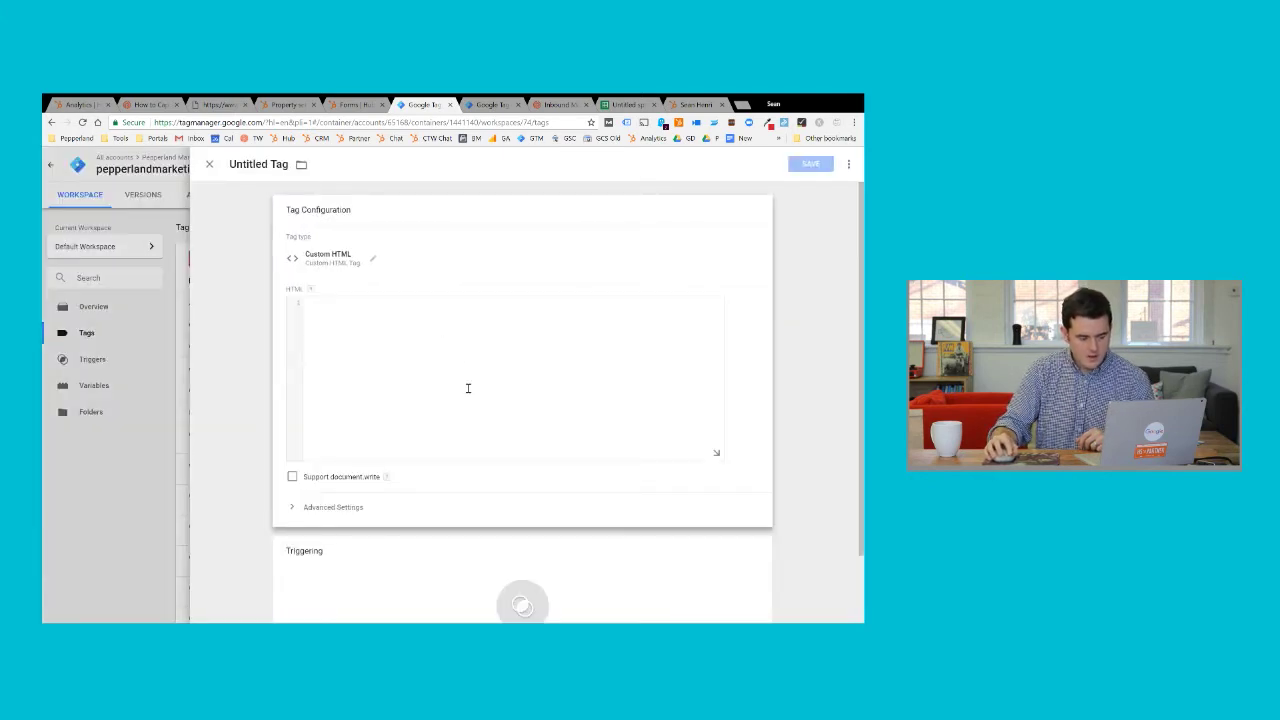
key(ctrl+v)
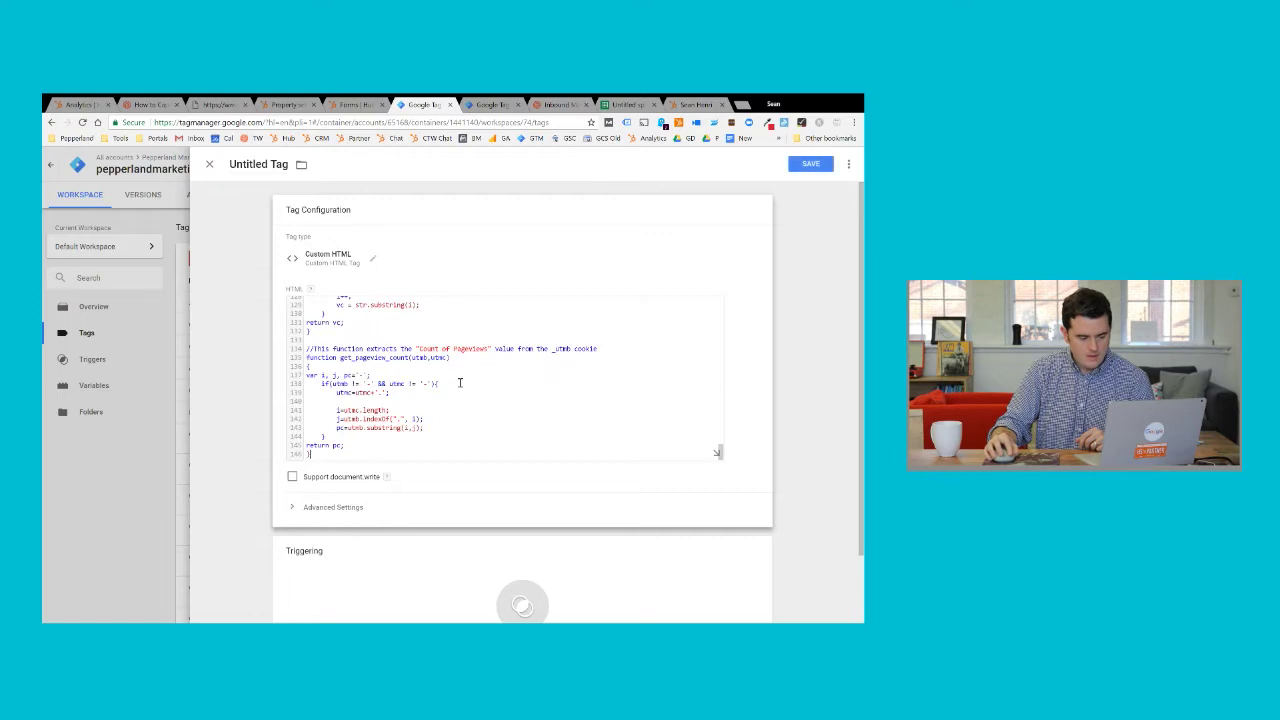
Step: Enlarge the HTML editor and insert an opening <script> tag on a new first line above the pasted code
click(716, 454)
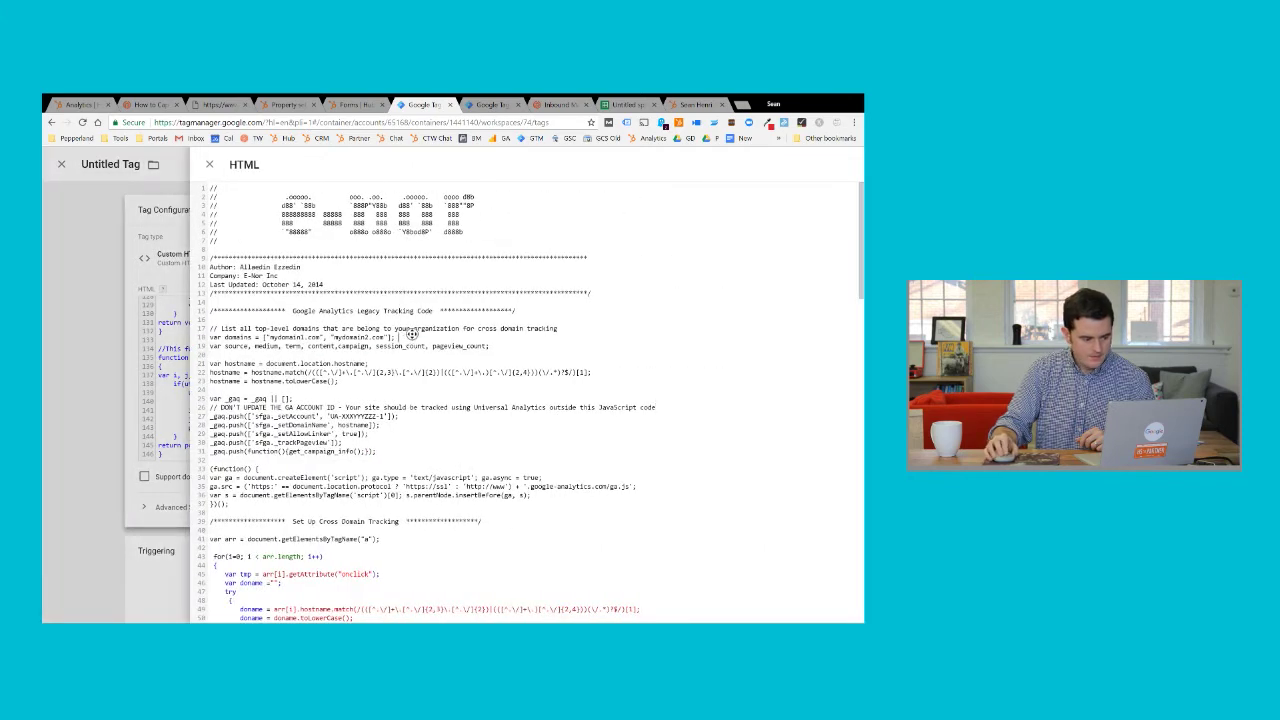
click(329, 402)
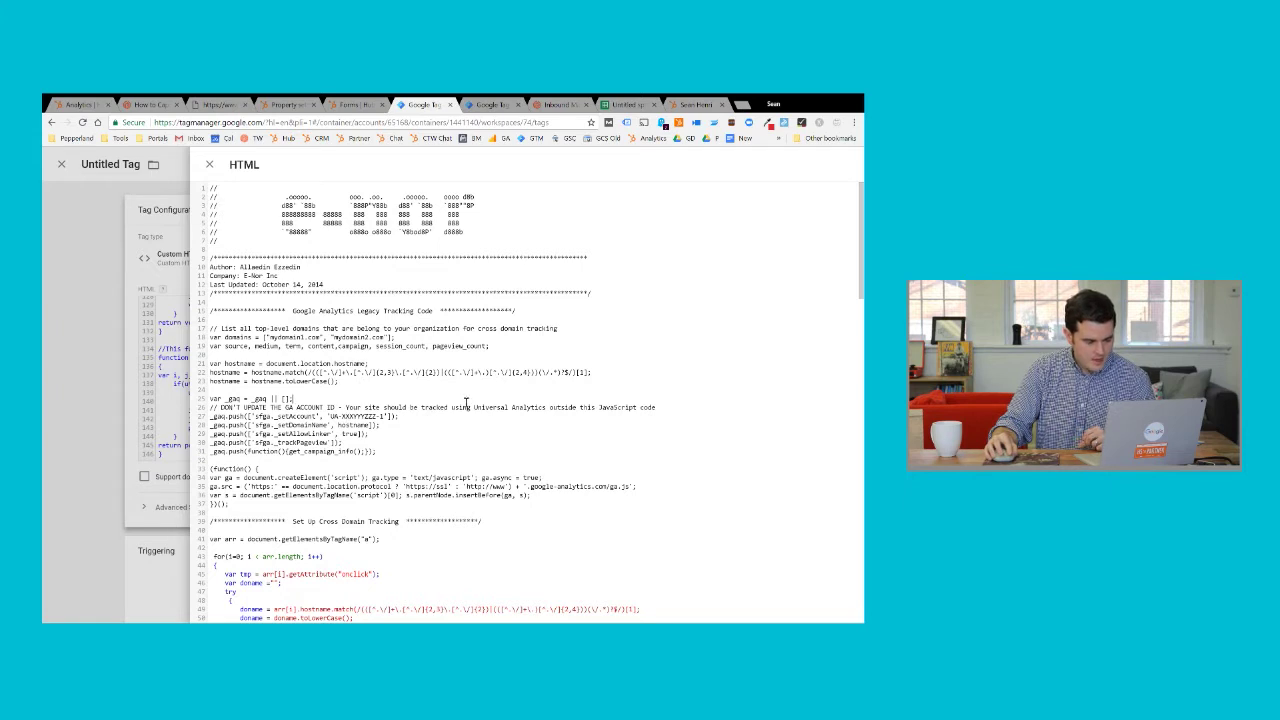
click(212, 192)
key(Return)
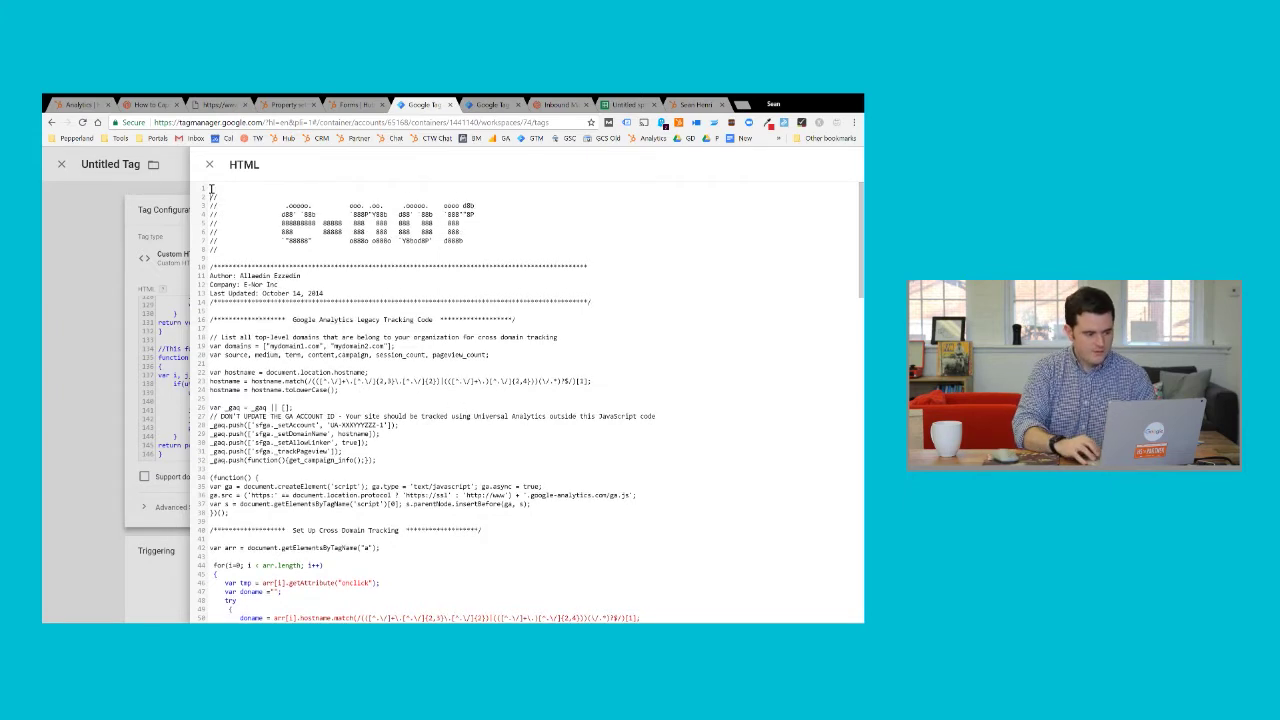
text(<script>)
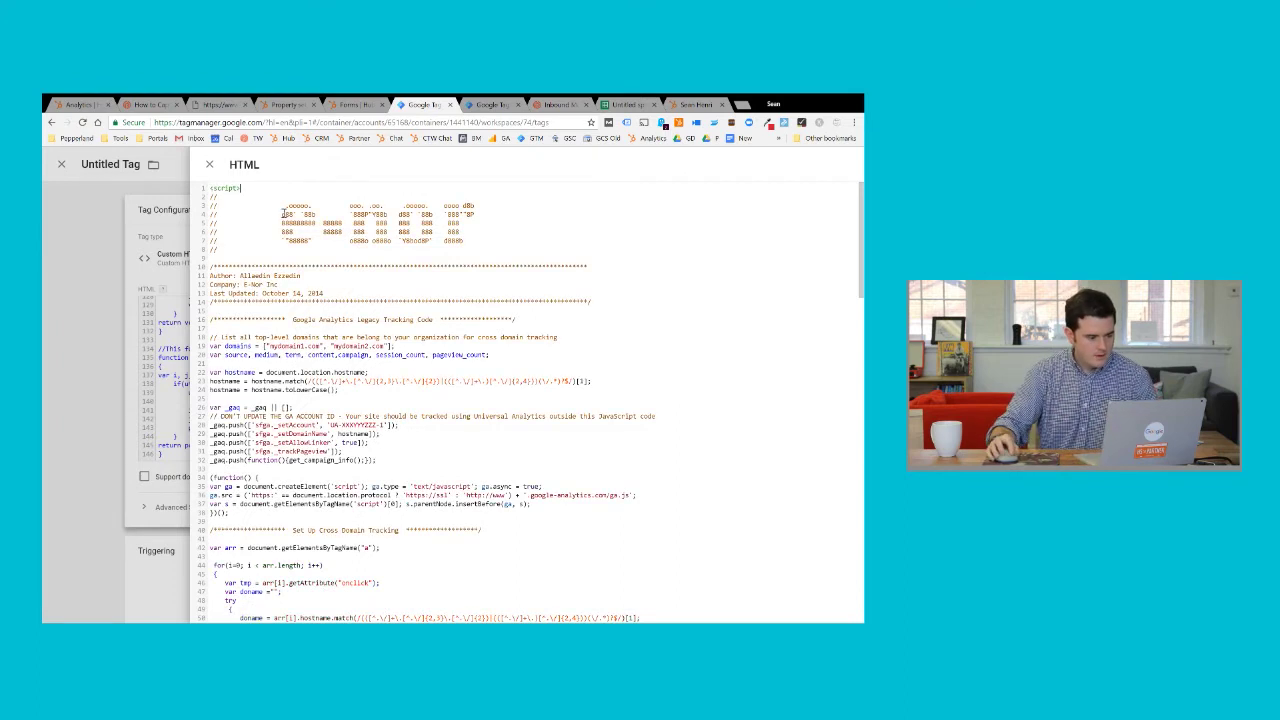
Step: Add a closing </script> tag on a new line after the last line of the pasted code
drag(860, 225, 852, 525)
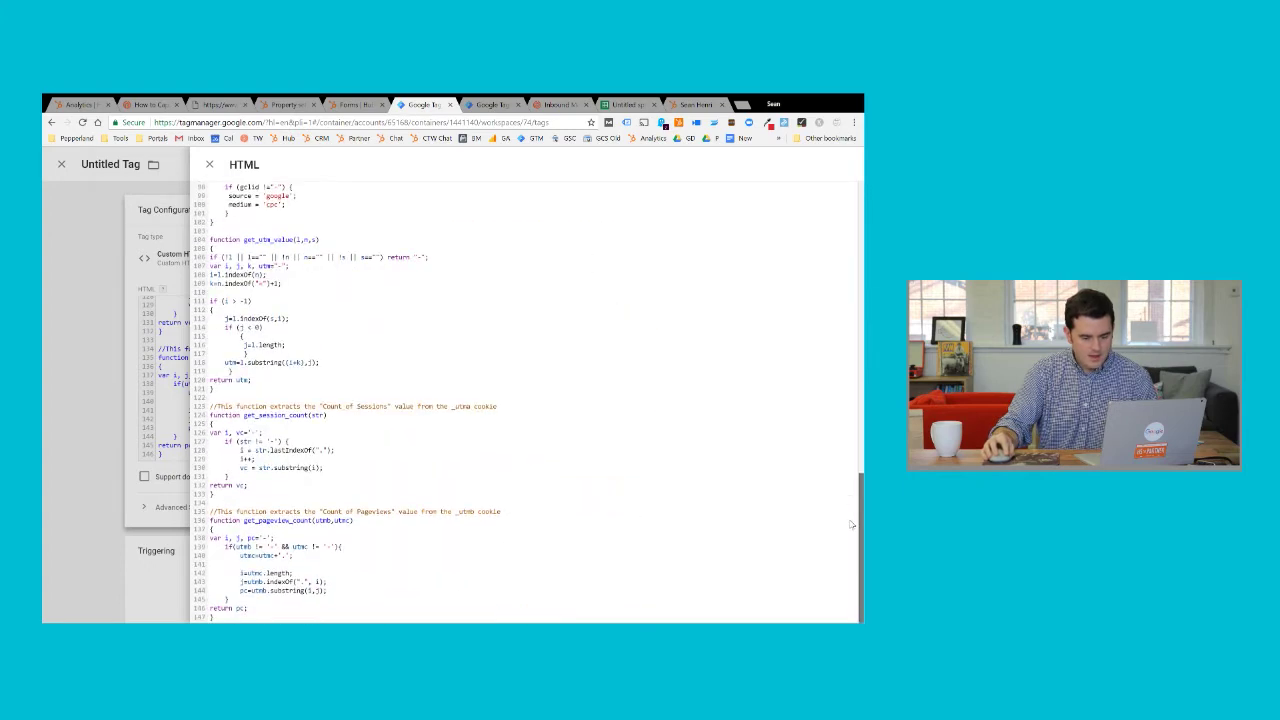
click(269, 618)
key(Return)
text(</script>)
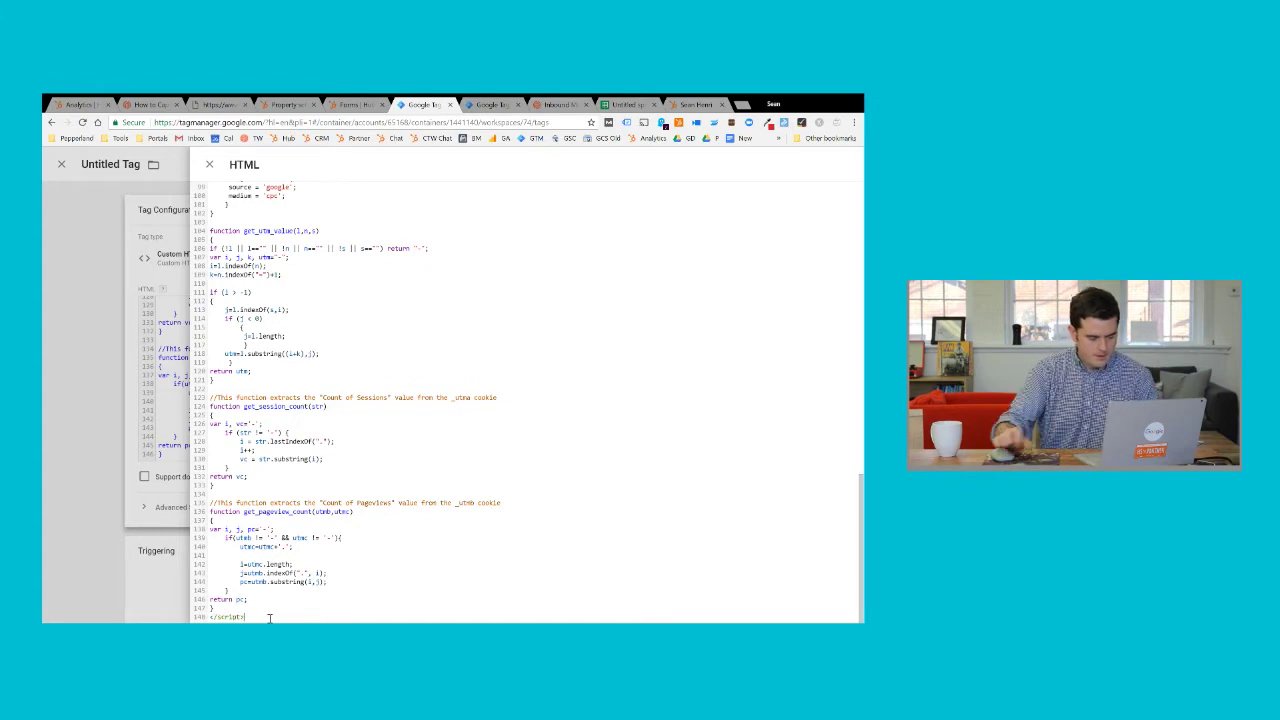
Step: Replace both placeholder domains in the script's domains list near the top with the single domain "pepperlandmarketing.com"
scroll(822, 275, up, 7)
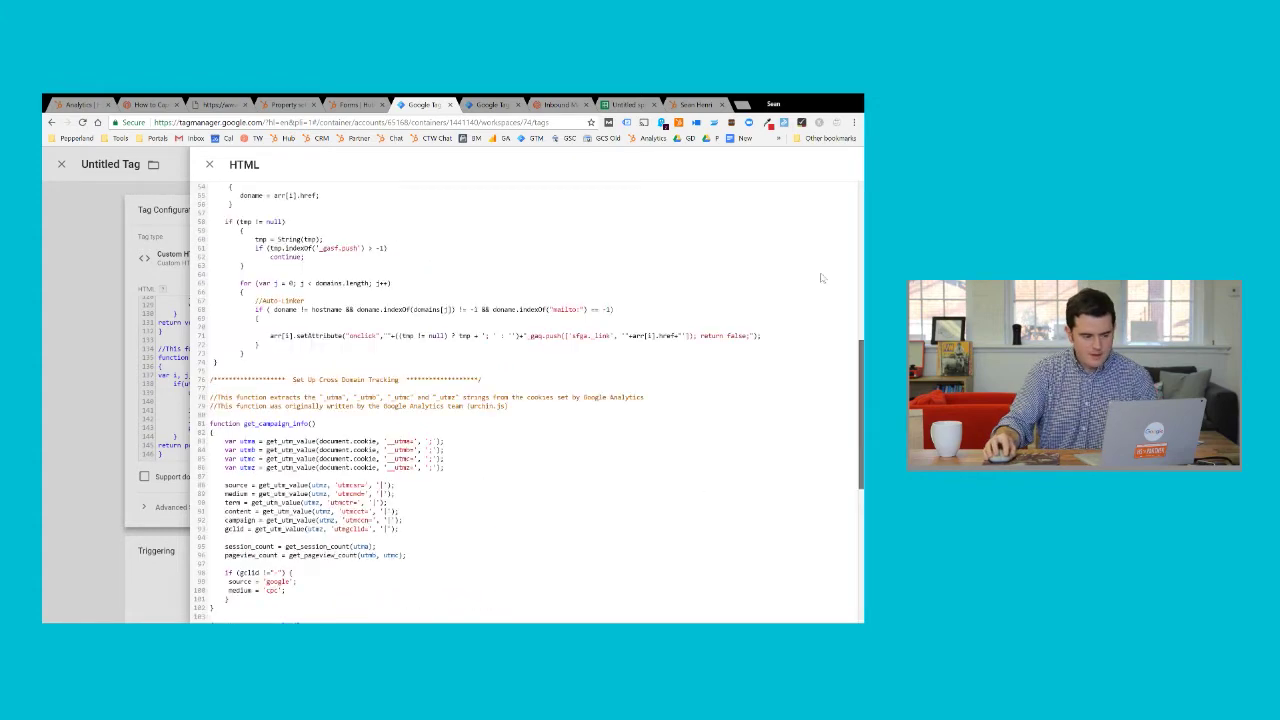
scroll(822, 250, up, 2)
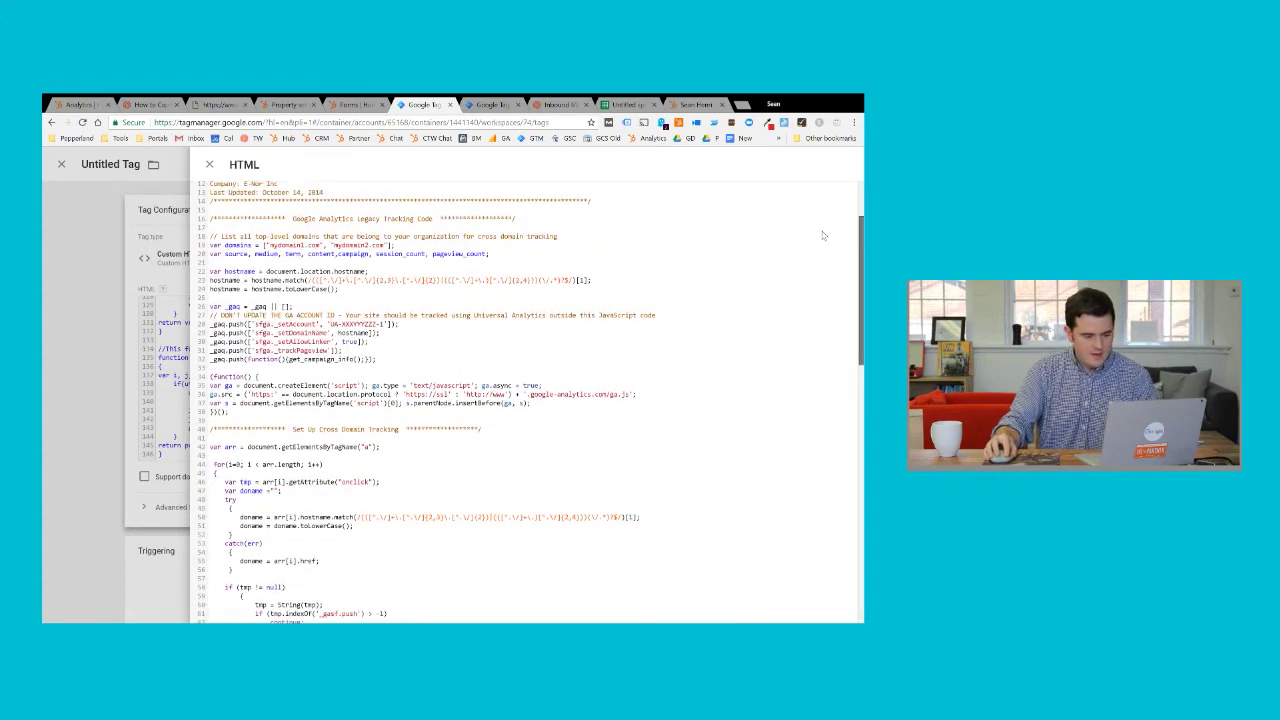
scroll(823, 235, up, 1)
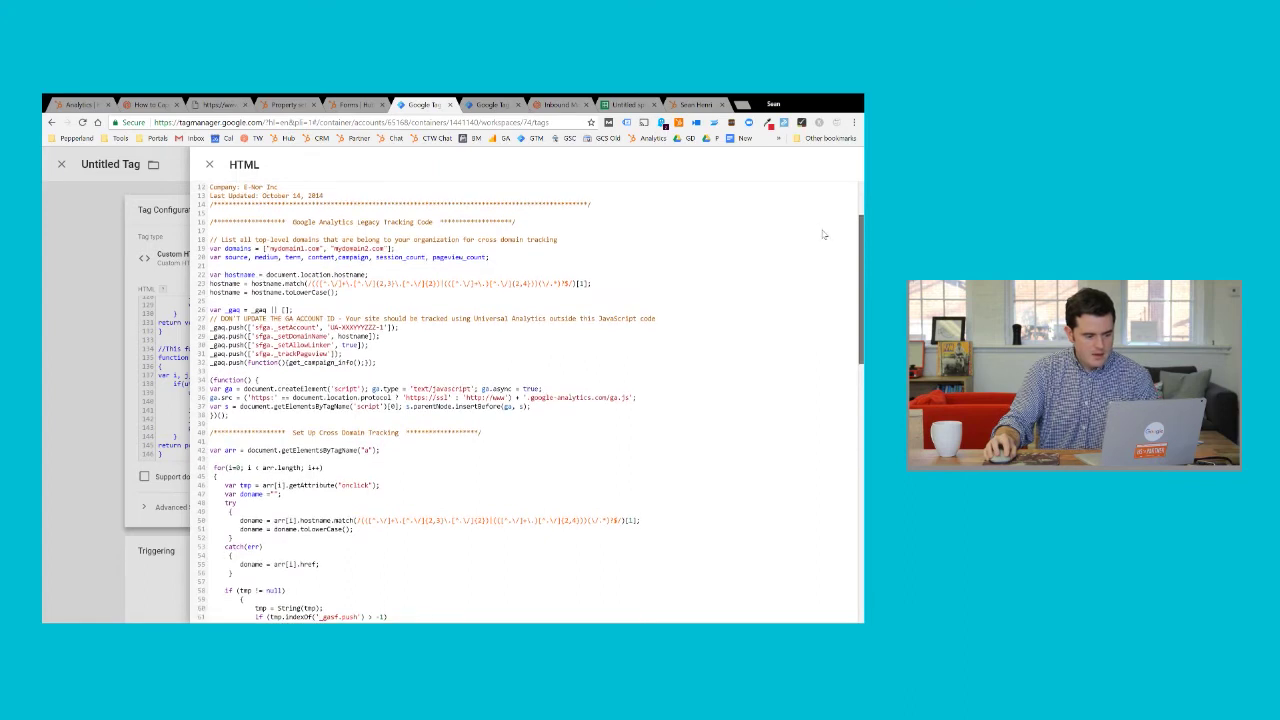
scroll(823, 234, up, 1)
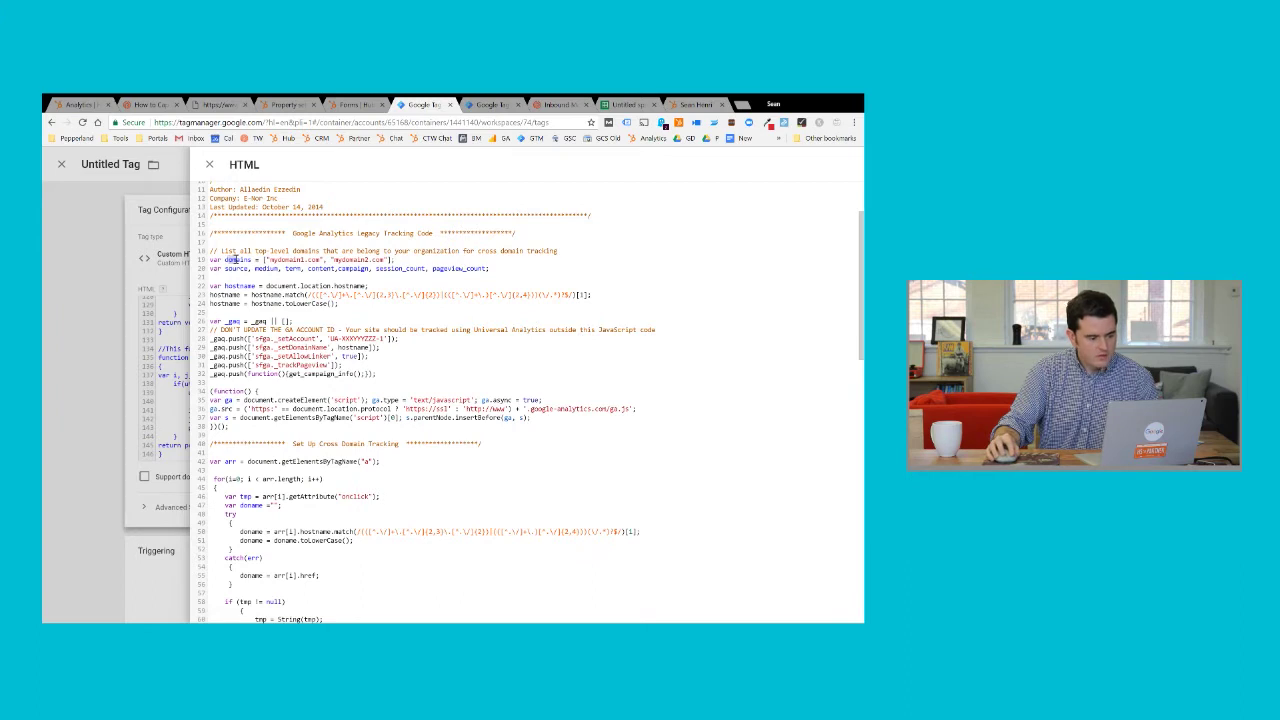
double_click(245, 251)
drag(293, 251, 565, 251)
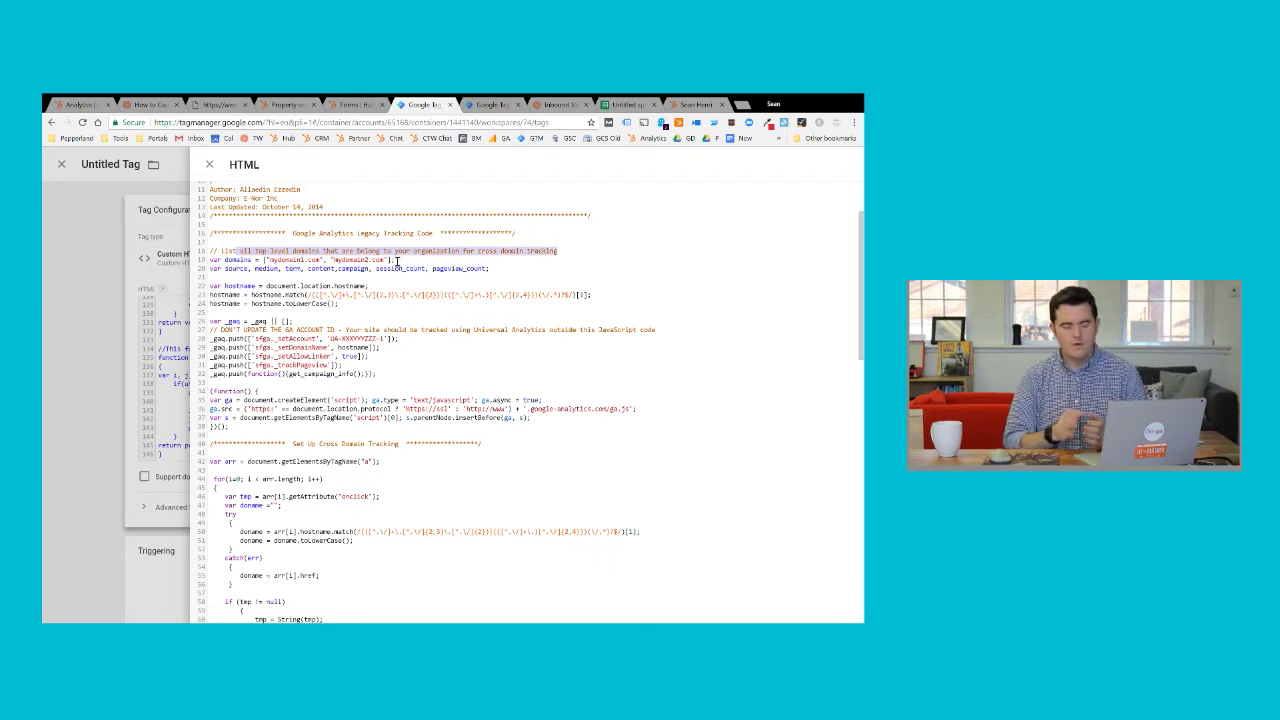
click(304, 257)
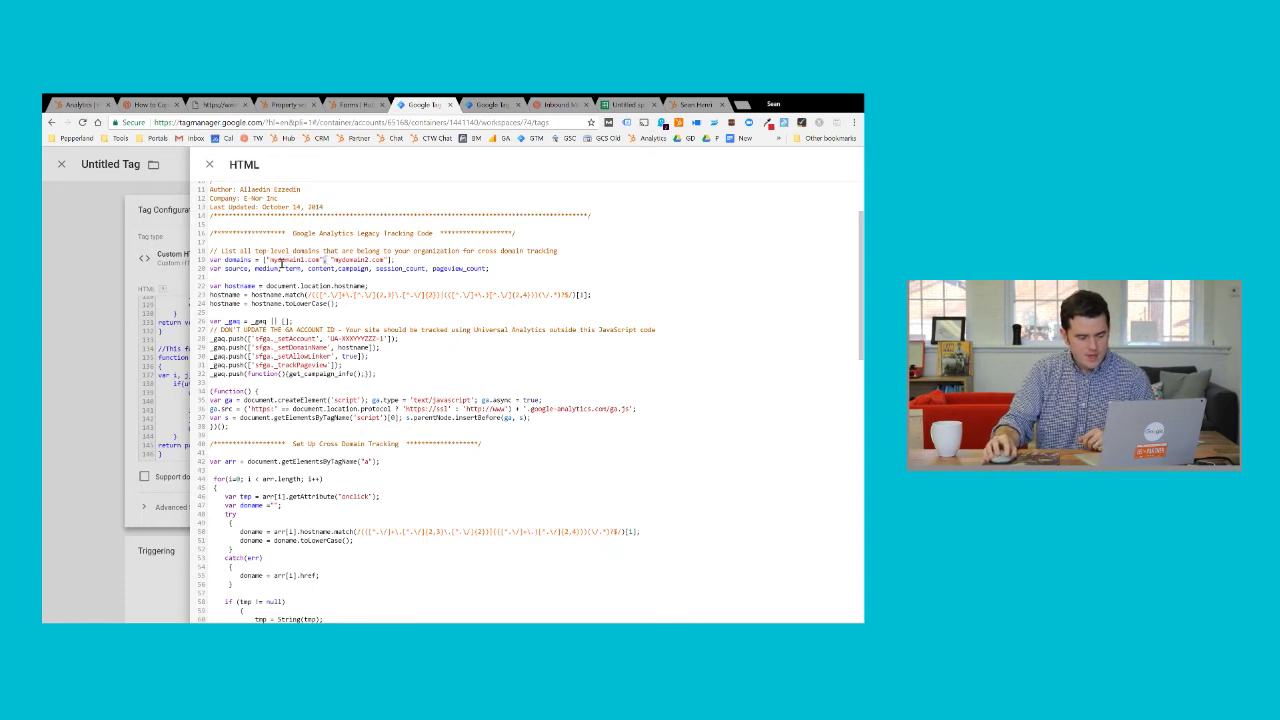
drag(270, 259, 382, 259)
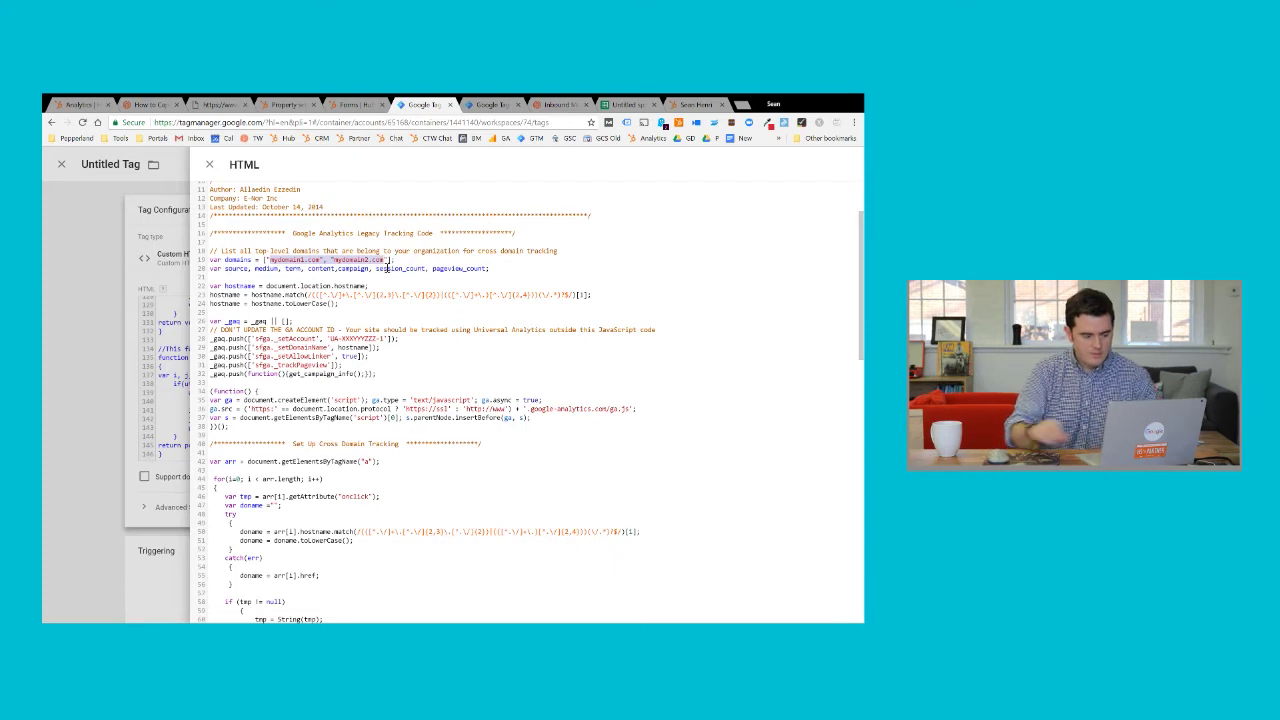
text(pepperlandmarketi)
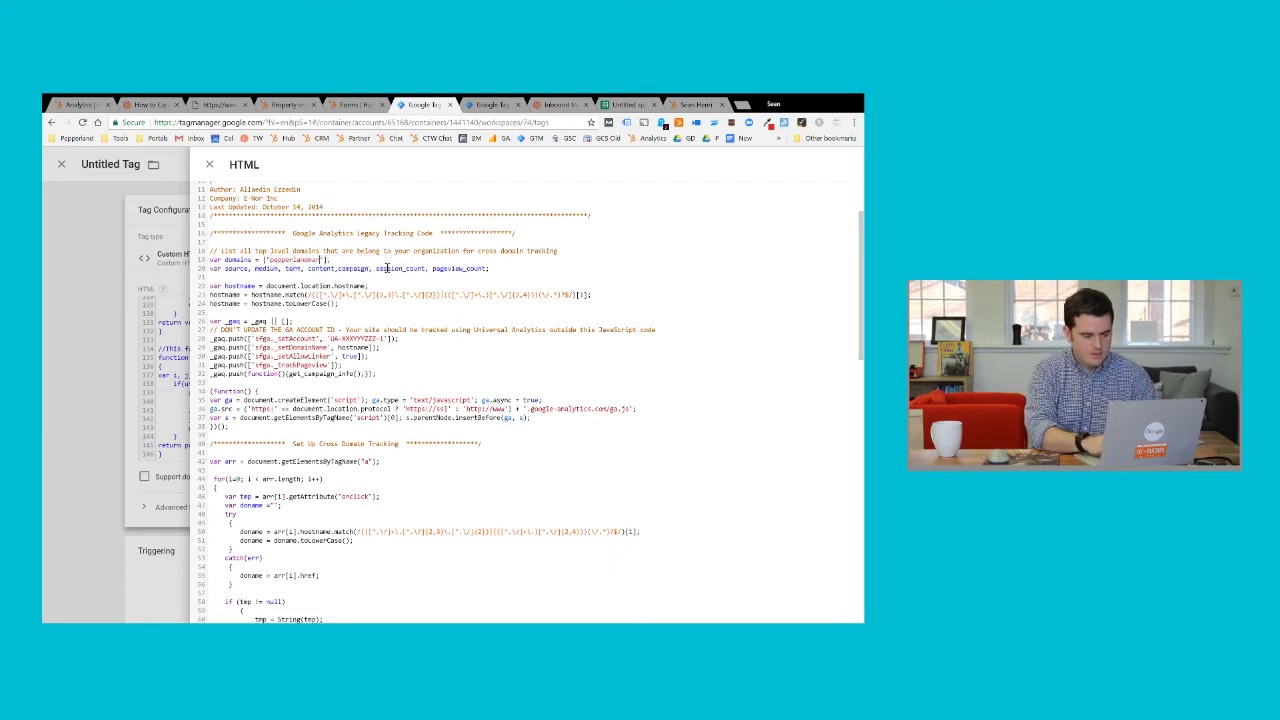
text(ng.com)
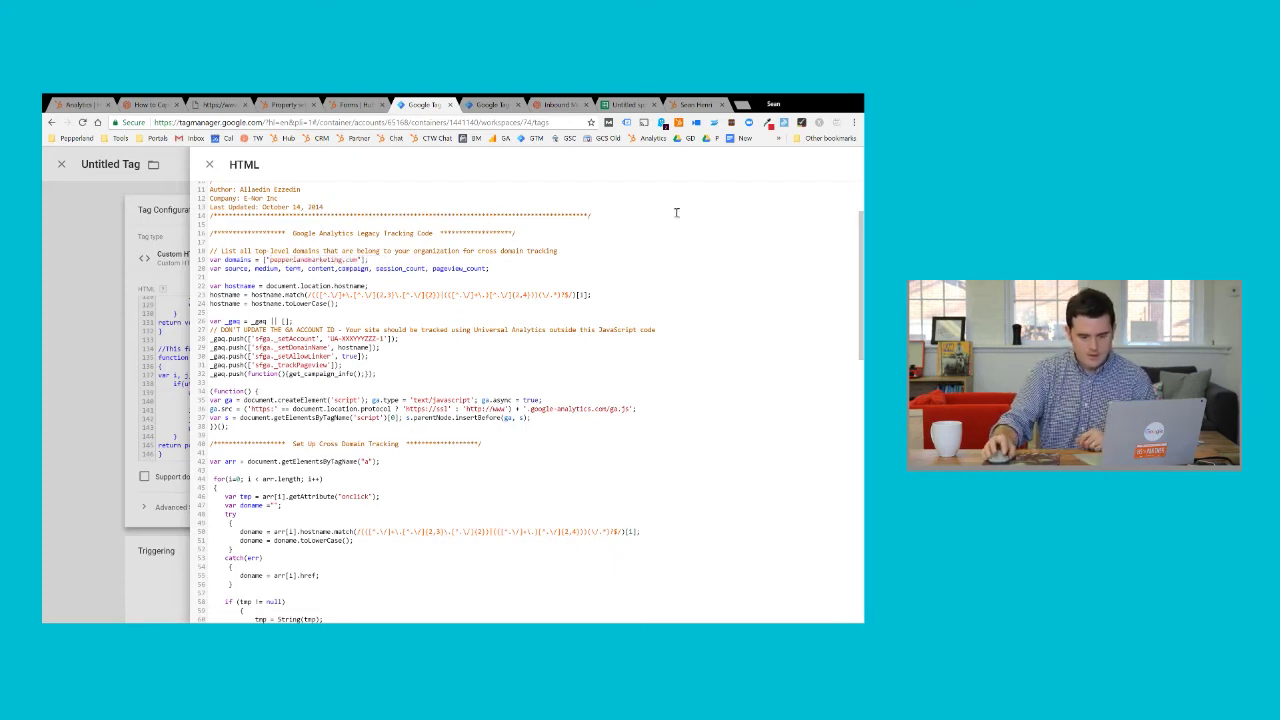
Step: Close the enlarged HTML editor and assign the existing "All pages" page view trigger to the tag
drag(859, 244, 851, 582)
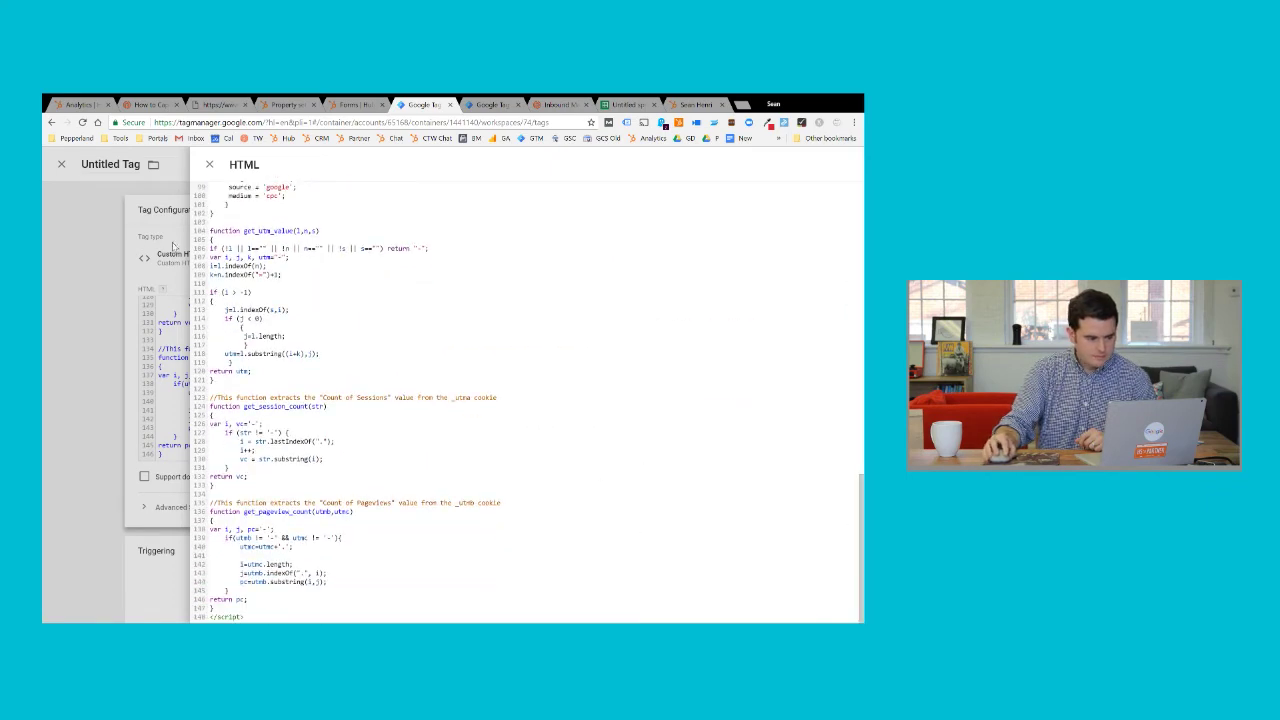
click(209, 164)
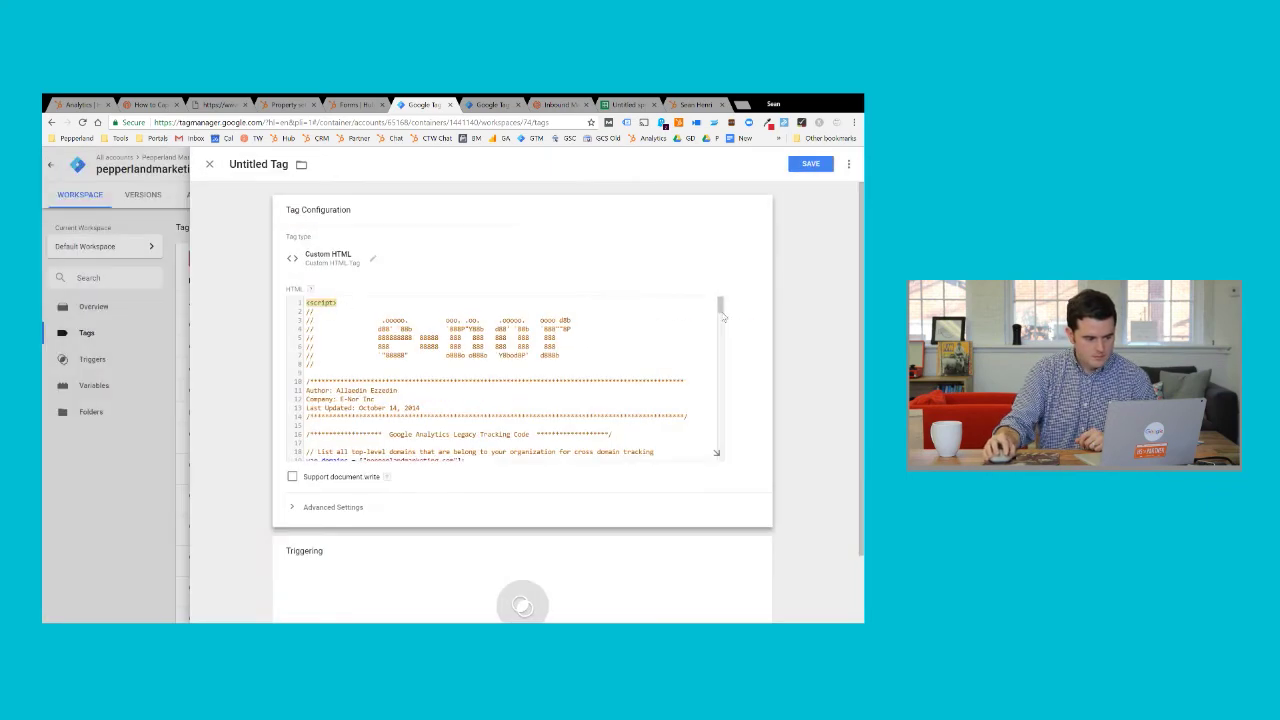
scroll(519, 552, down, 2)
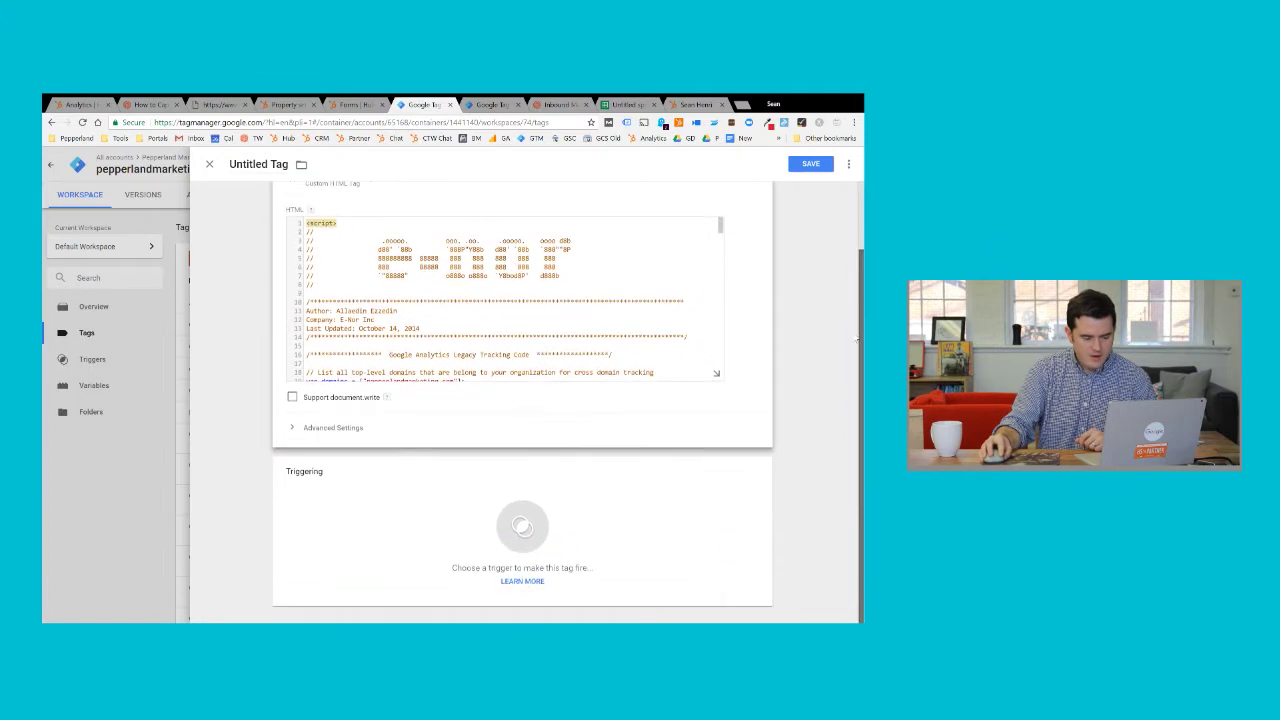
click(522, 527)
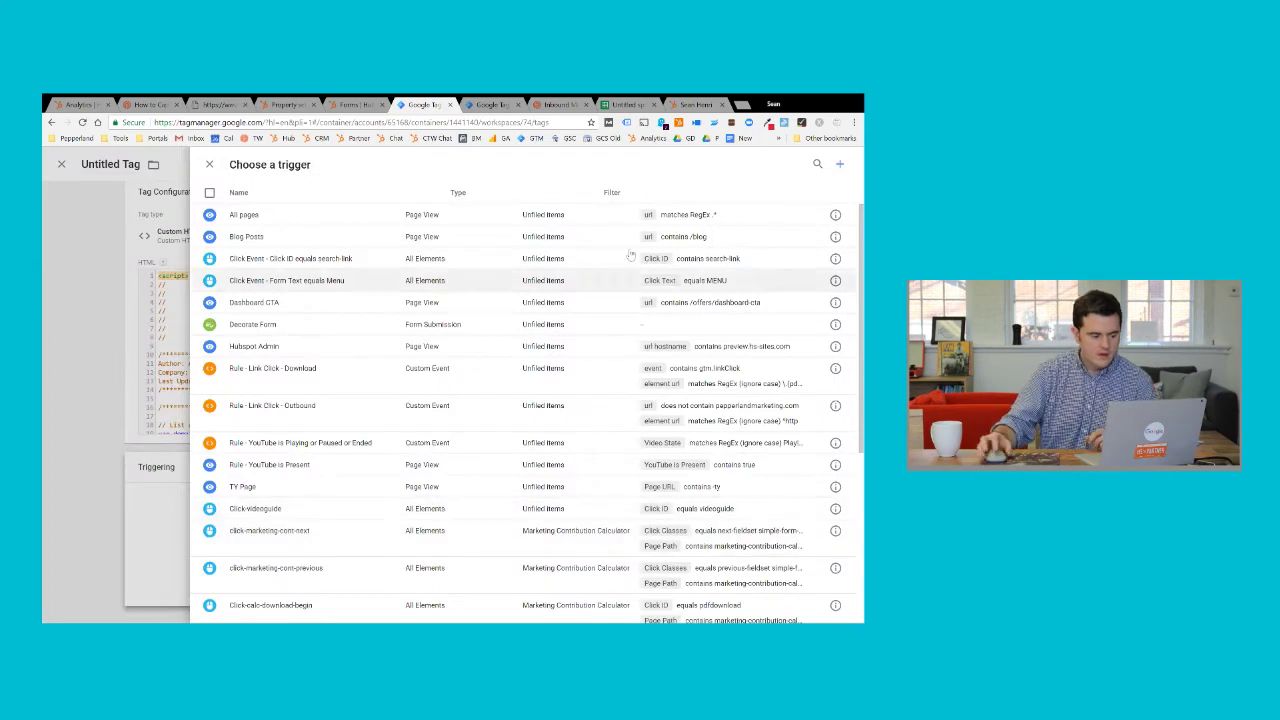
click(423, 219)
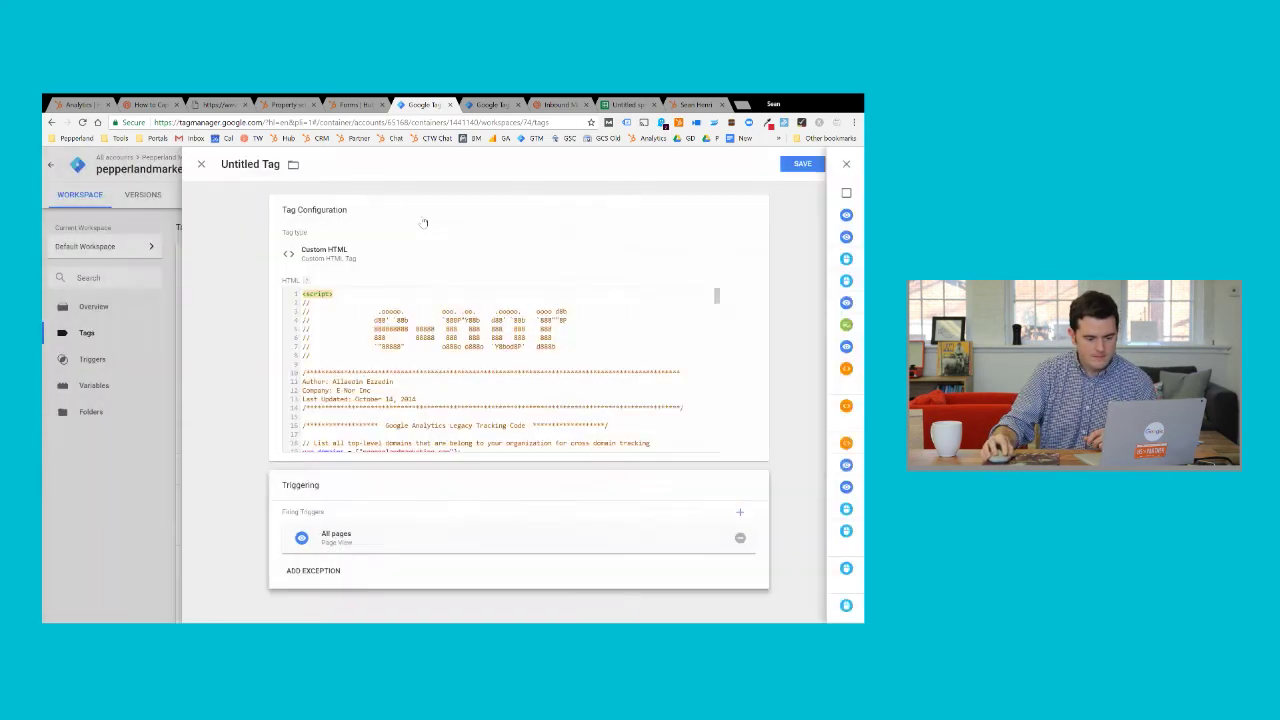
Step: Save the new tag under the name "GA Custom Cookie"
click(811, 165)
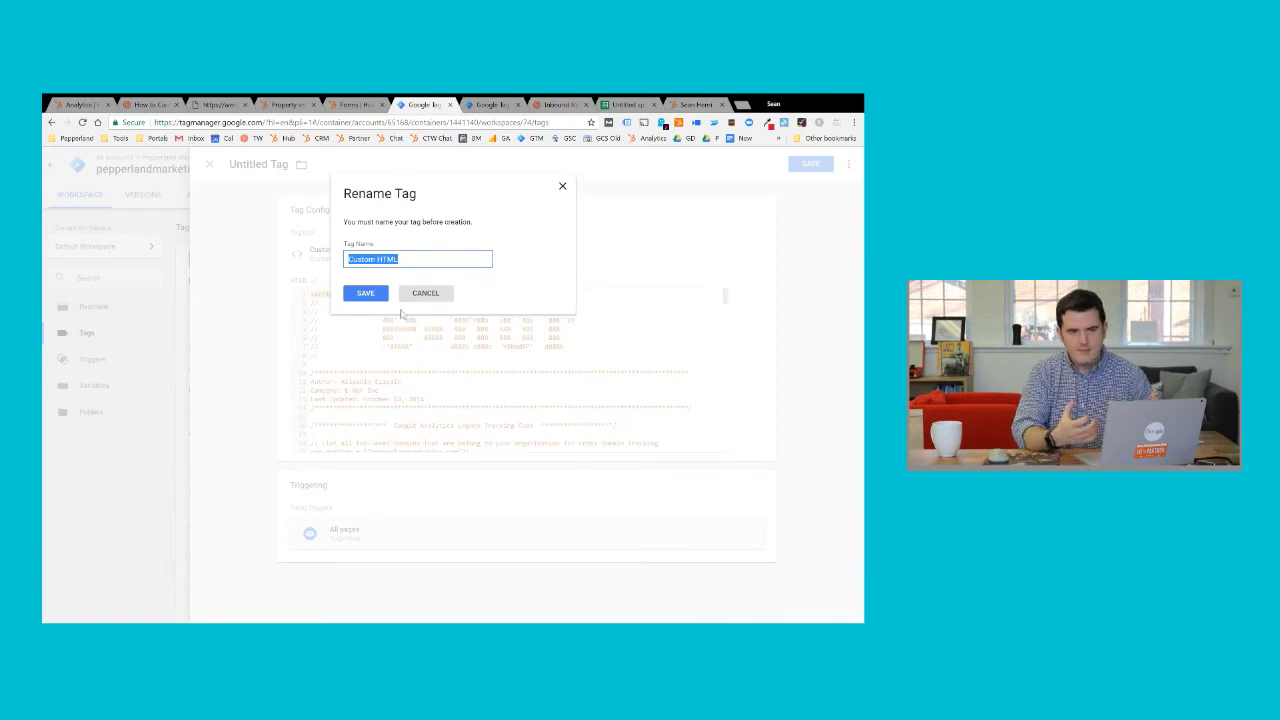
text(GA Custom U)
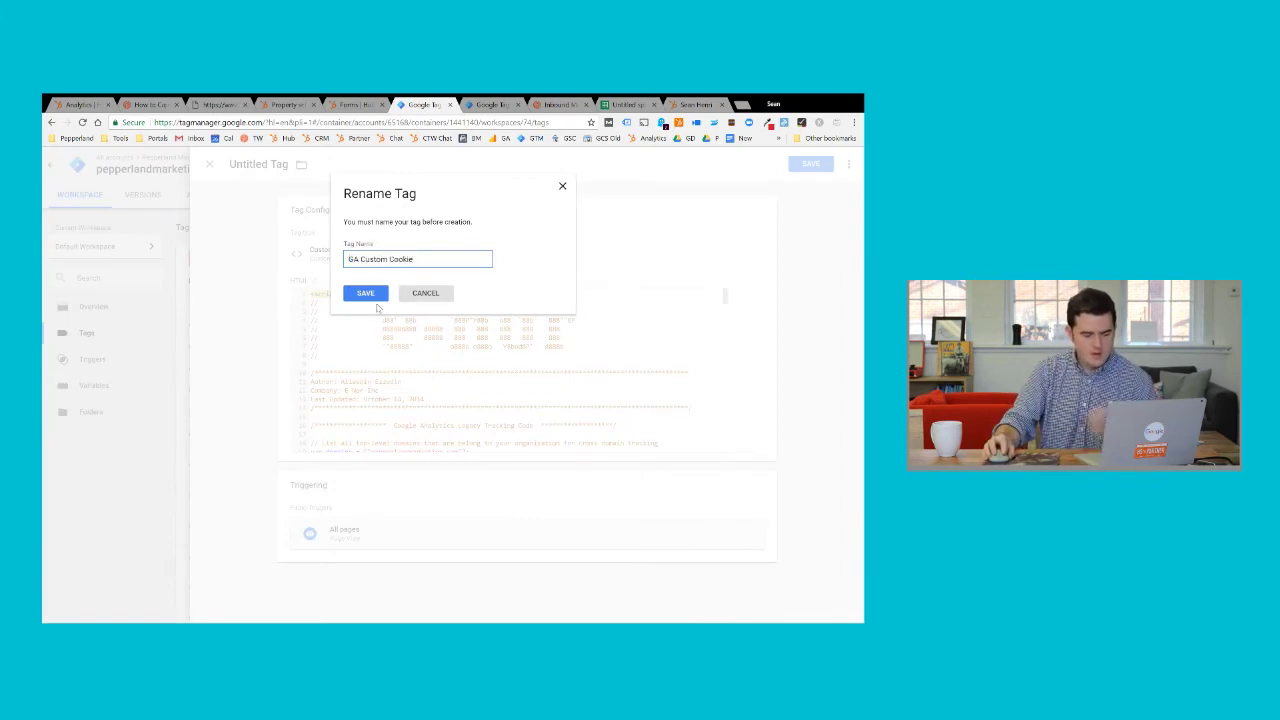
click(366, 293)
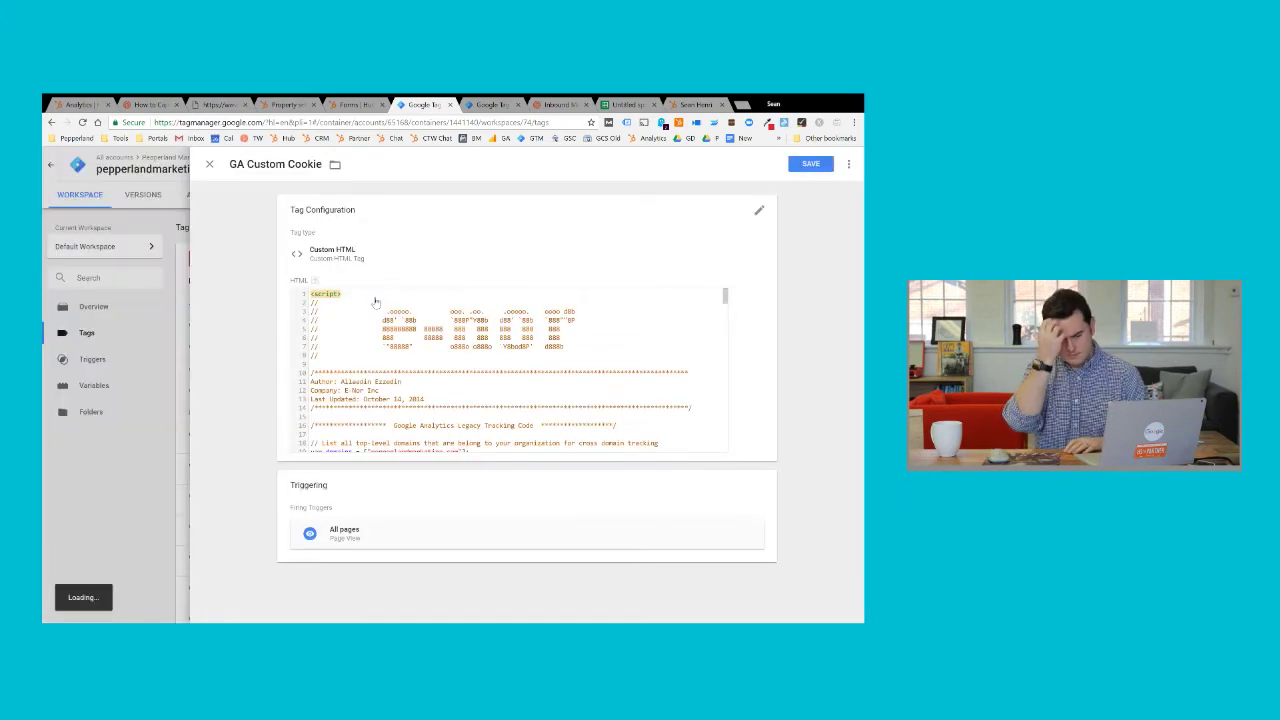
Step: Switch to the Pepperland integration article and highlight the opening part of the script that splits the Google Analytics cookie
click(150, 105)
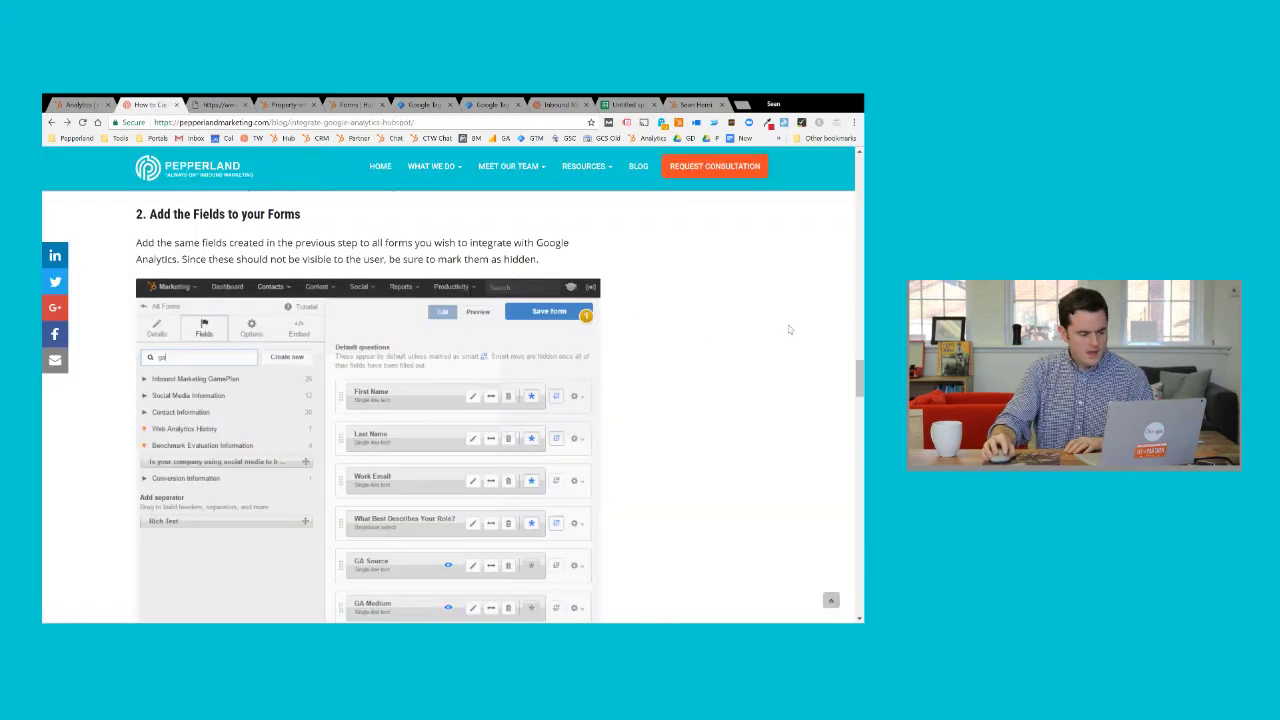
drag(859, 390, 851, 459)
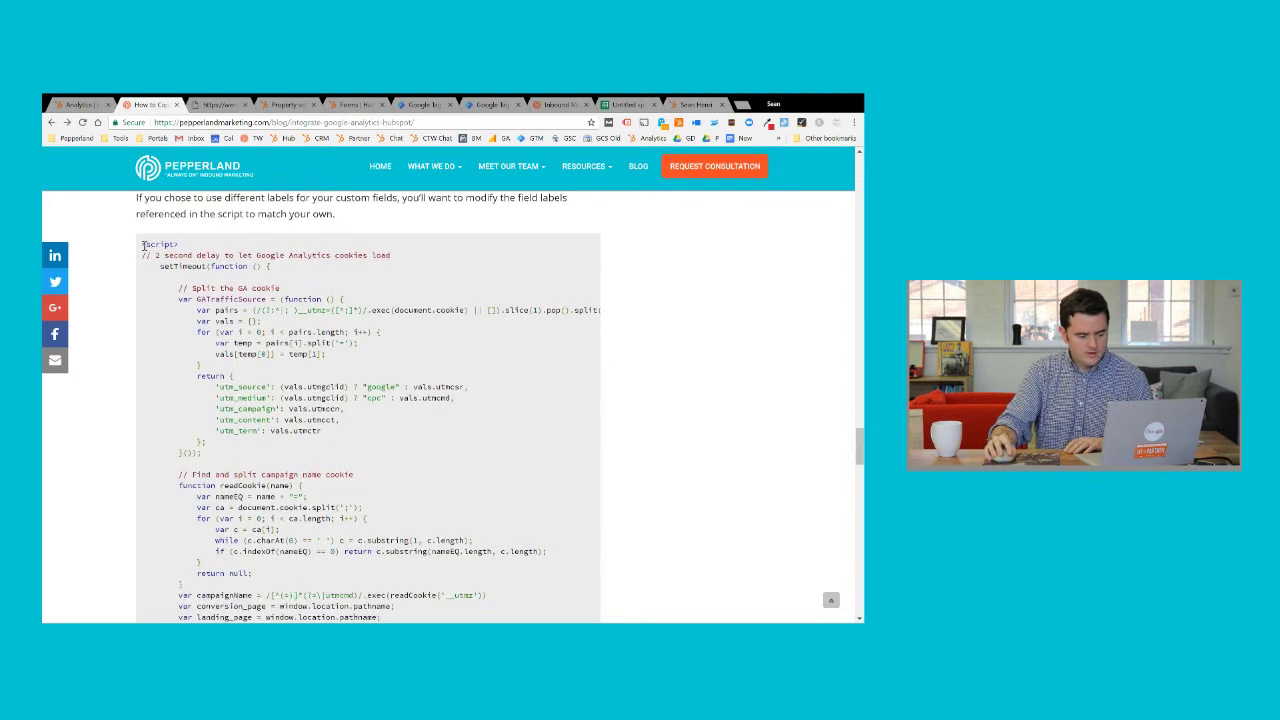
drag(143, 245, 274, 424)
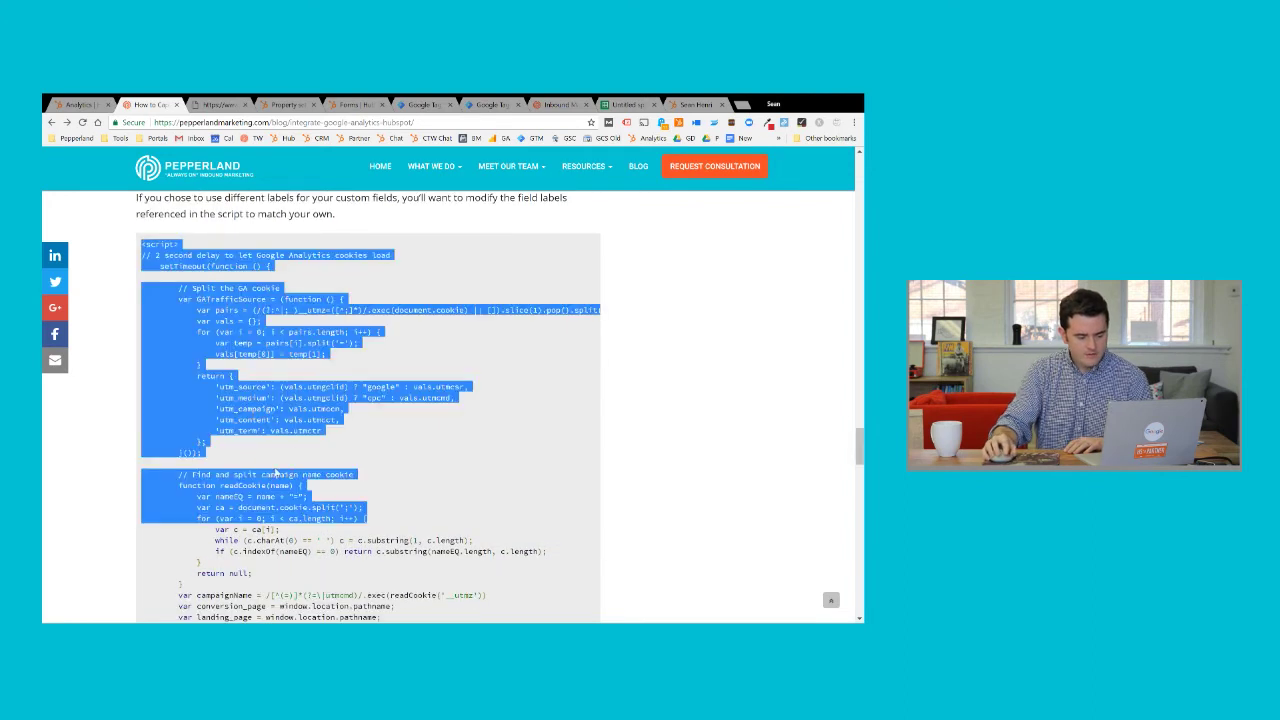
Step: Switch to the Cookie Extraction Script tag in Google Tag Manager and examine the document.cookie line and its domain value
click(488, 104)
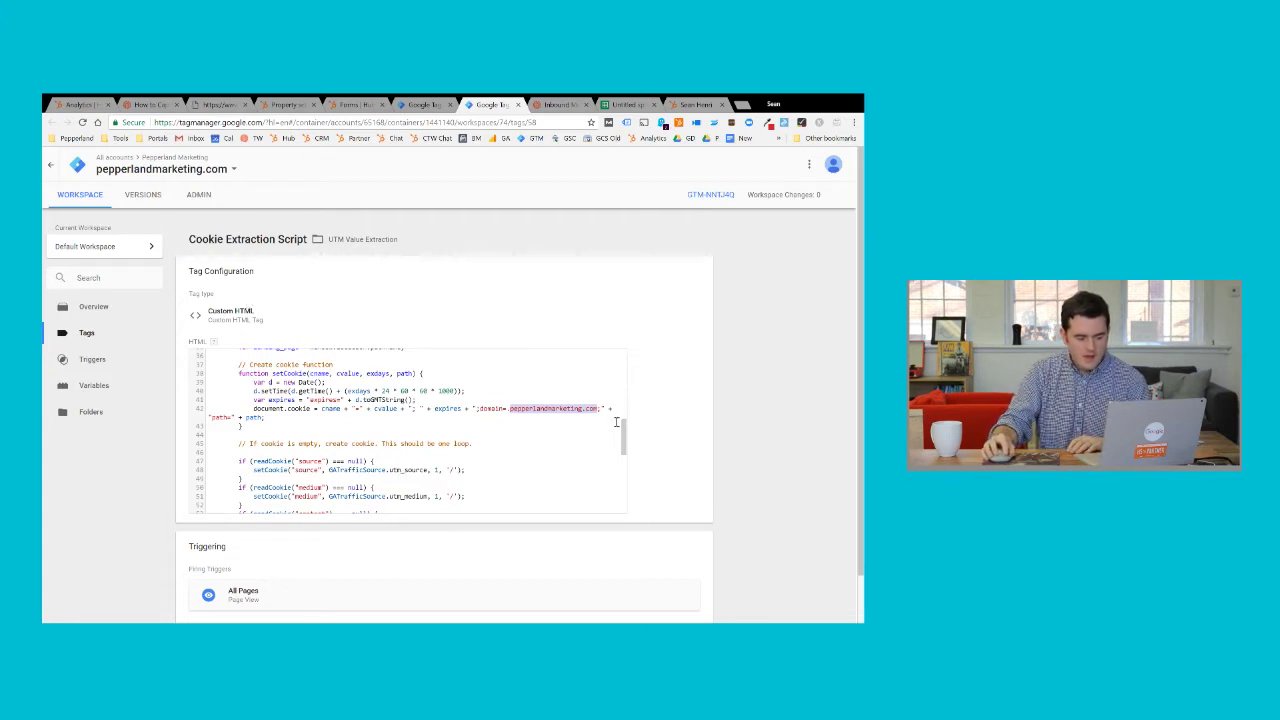
mouse_move(623, 436)
mouse_down()
mouse_move(621, 368)
mouse_move(613, 442)
mouse_up()
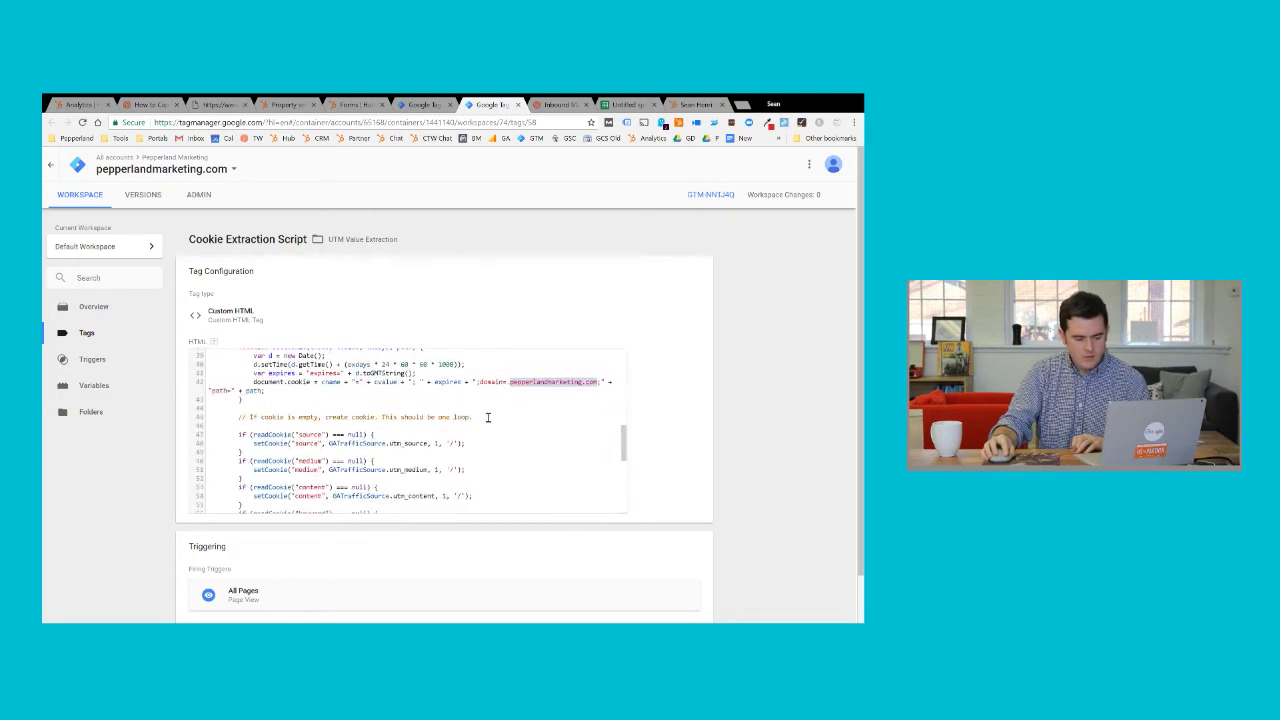
drag(252, 381, 311, 382)
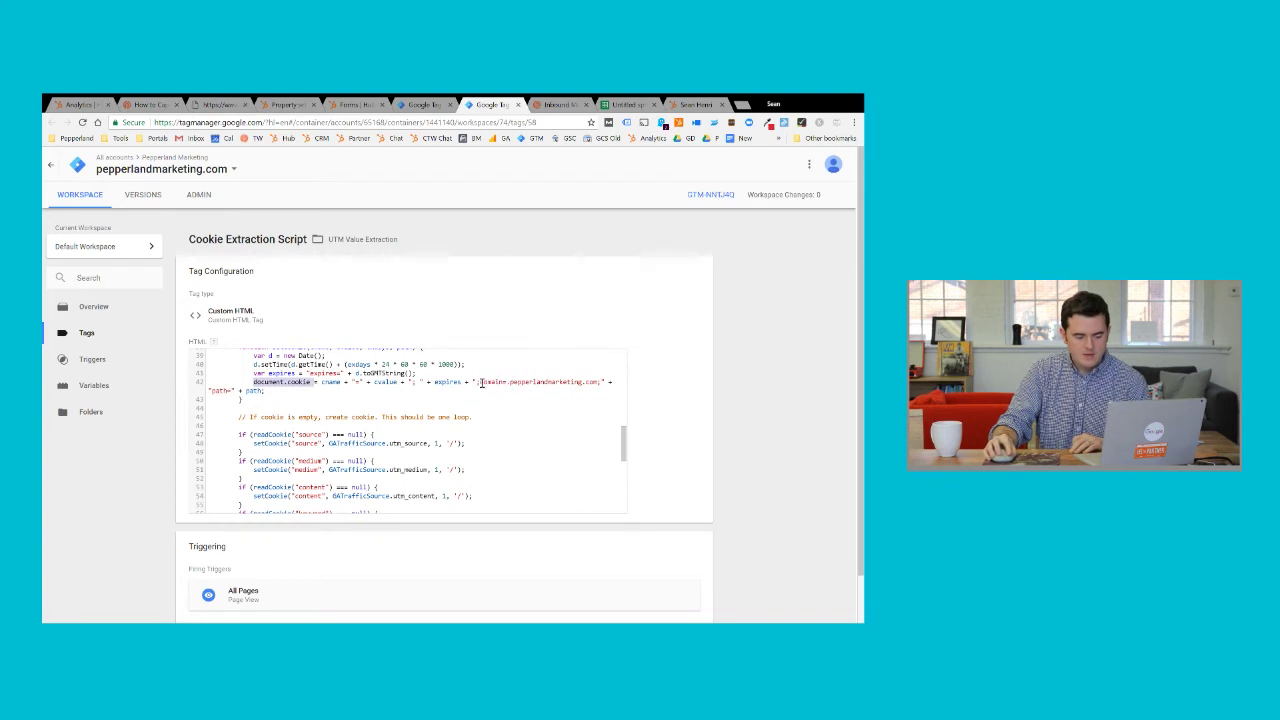
drag(478, 382, 597, 382)
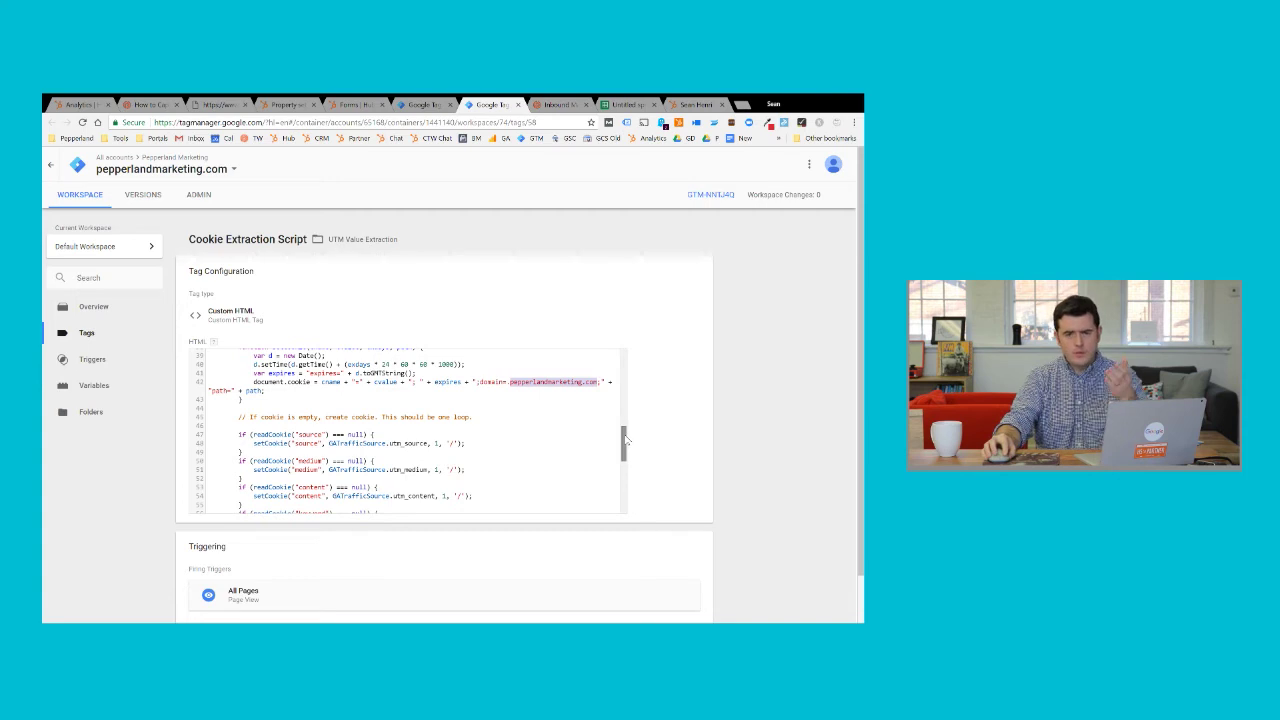
scroll(626, 440, down, 1)
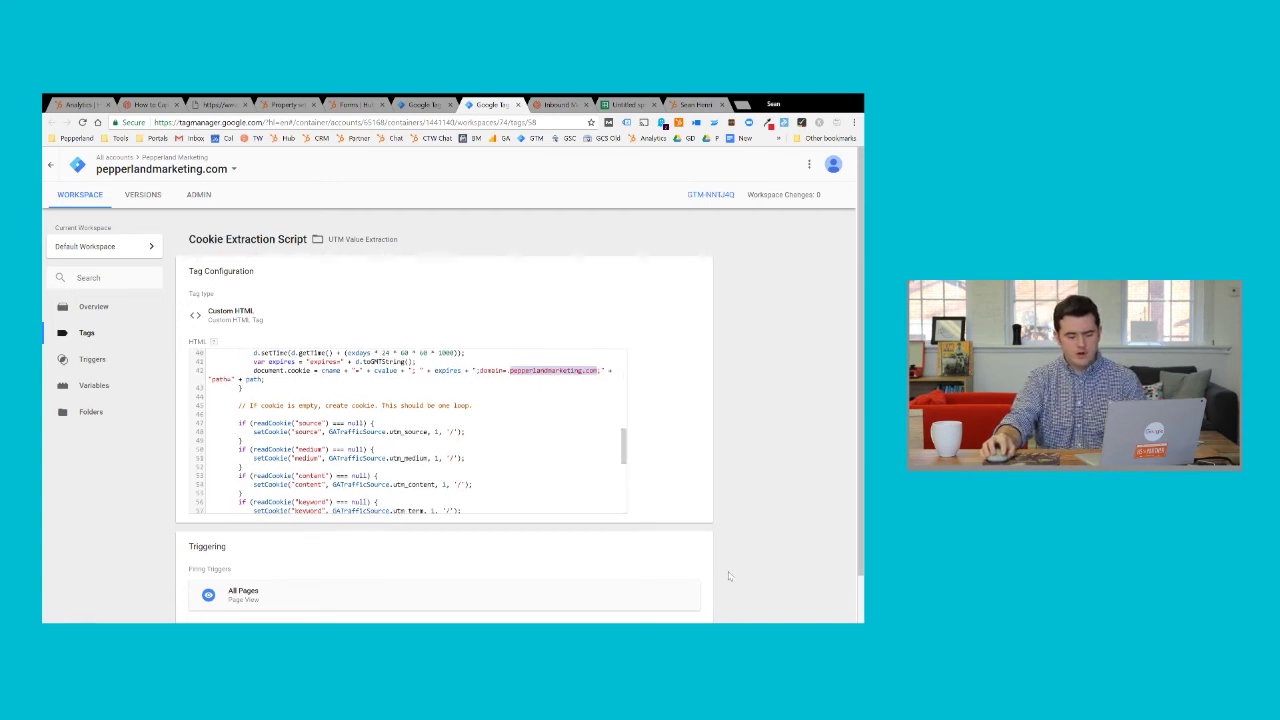